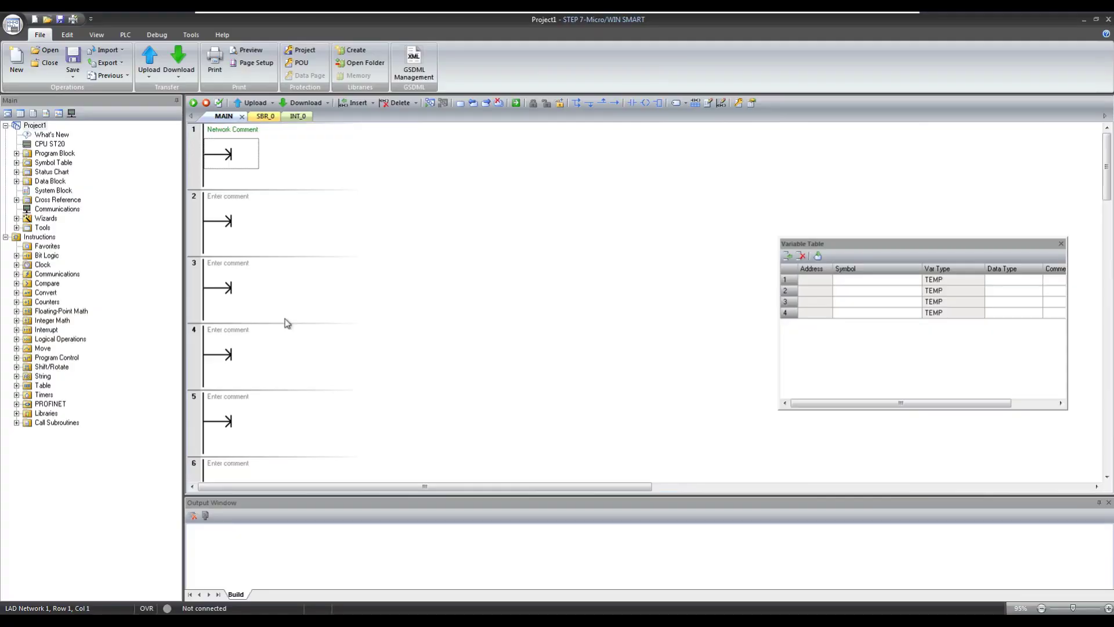
# - In CPU ST20's System Block, fix the Ethernet IP address at 192.168.0.4 with mask 255.255.255.0
pyautogui.click(286, 316)
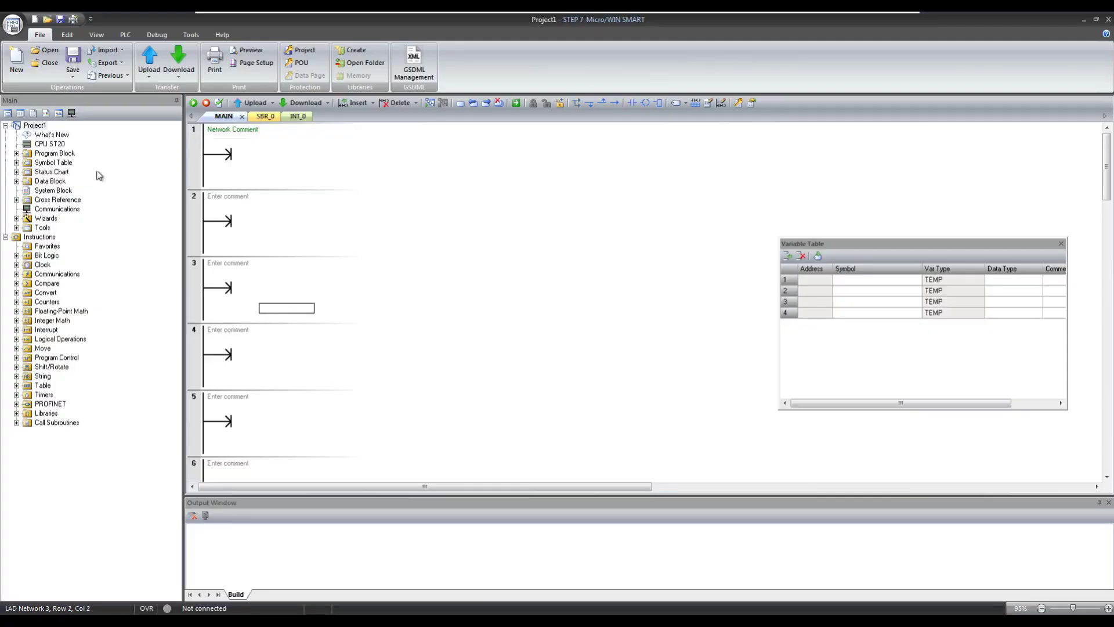
pyautogui.doubleClick(61, 147)
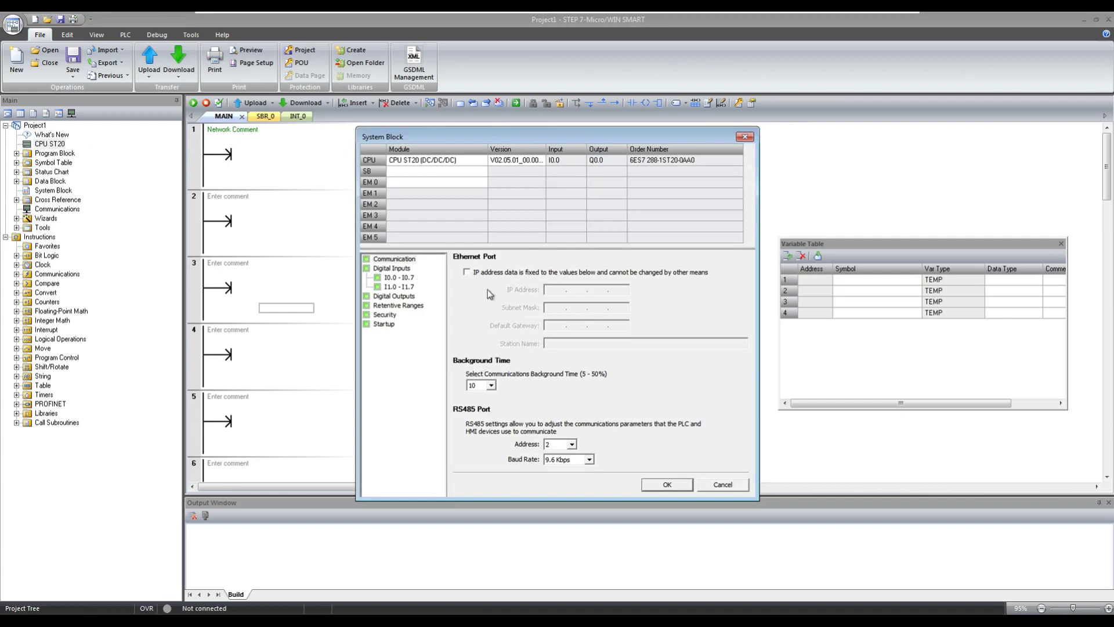
pyautogui.click(467, 272)
pyautogui.click(665, 342)
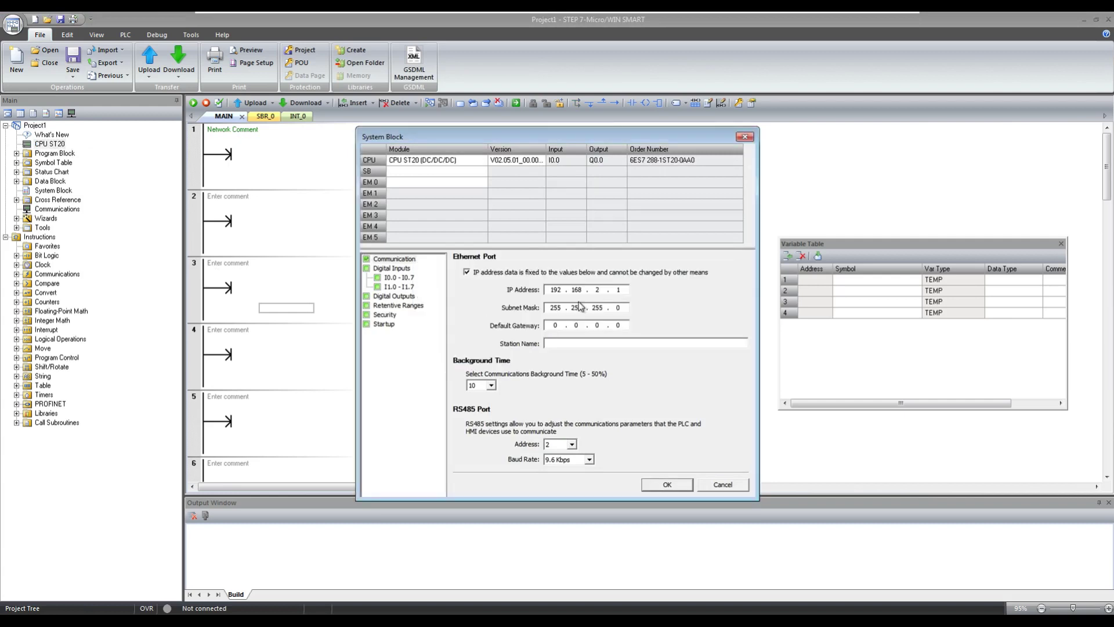
pyautogui.doubleClick(602, 290)
pyautogui.write('0 . 4')
pyautogui.click(679, 487)
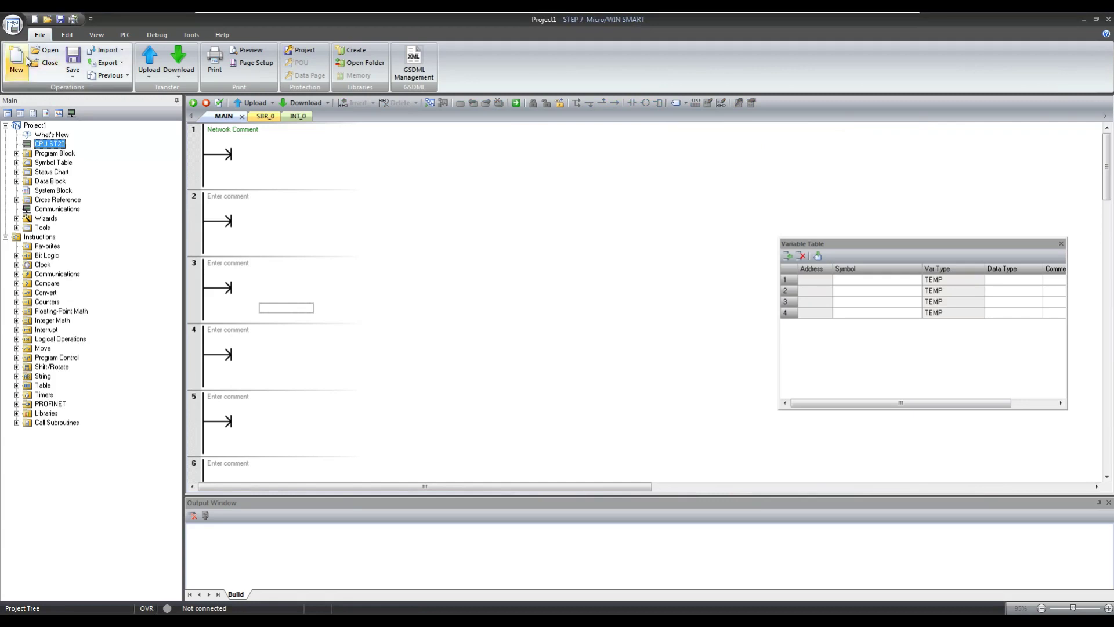
# - Save the project under the new name MB_TEST via Save As
pyautogui.click(12, 24)
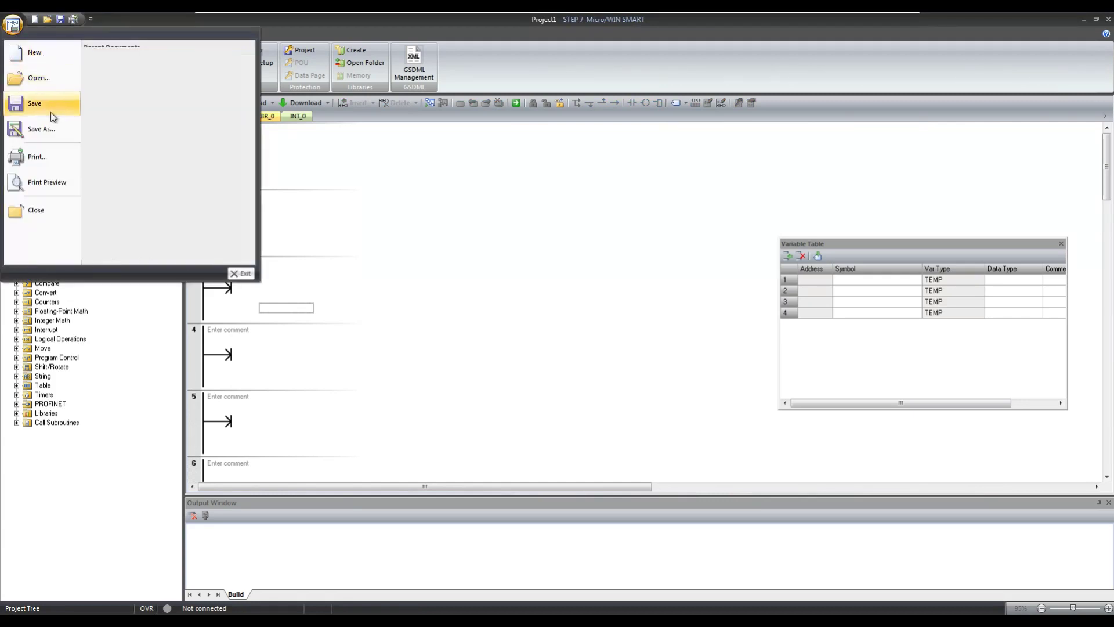
pyautogui.click(51, 128)
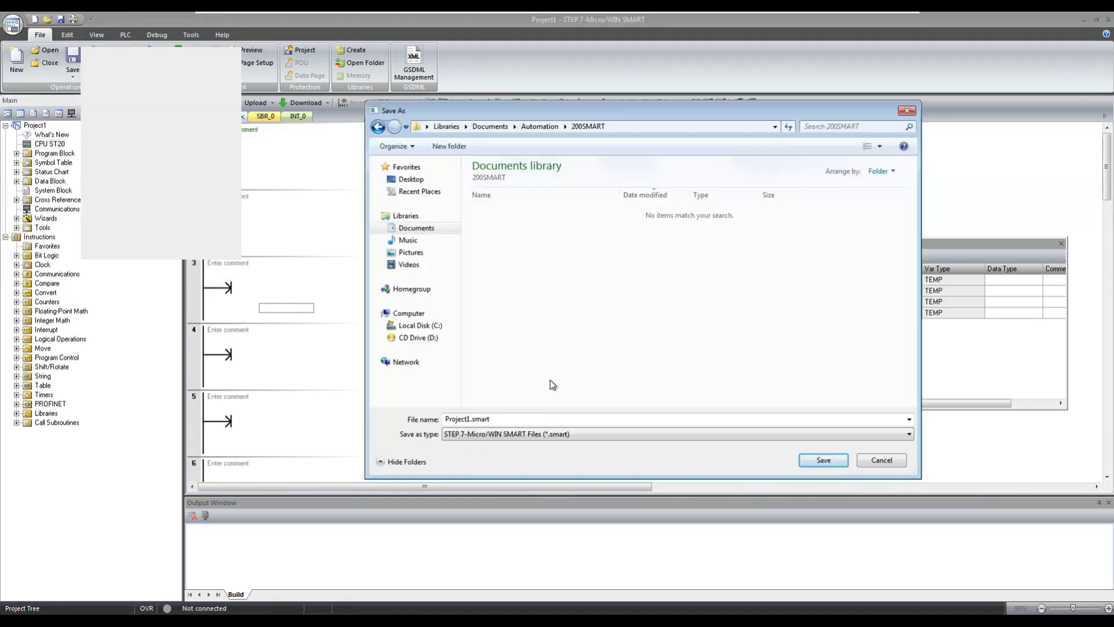
pyautogui.write('MB')
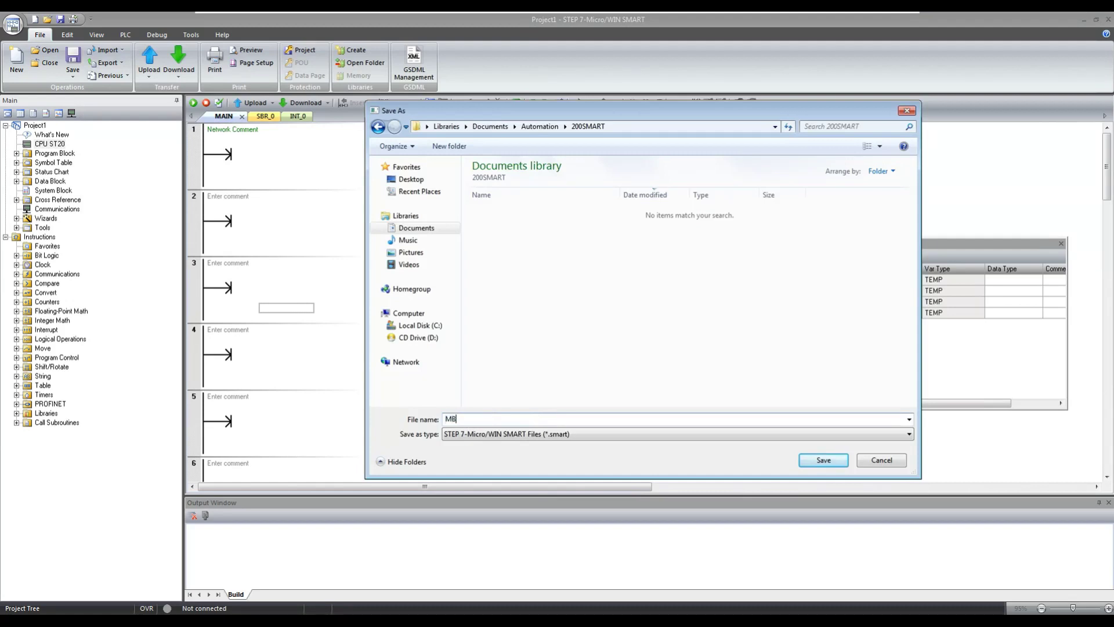
pyautogui.write('_TEST')
pyautogui.click(817, 461)
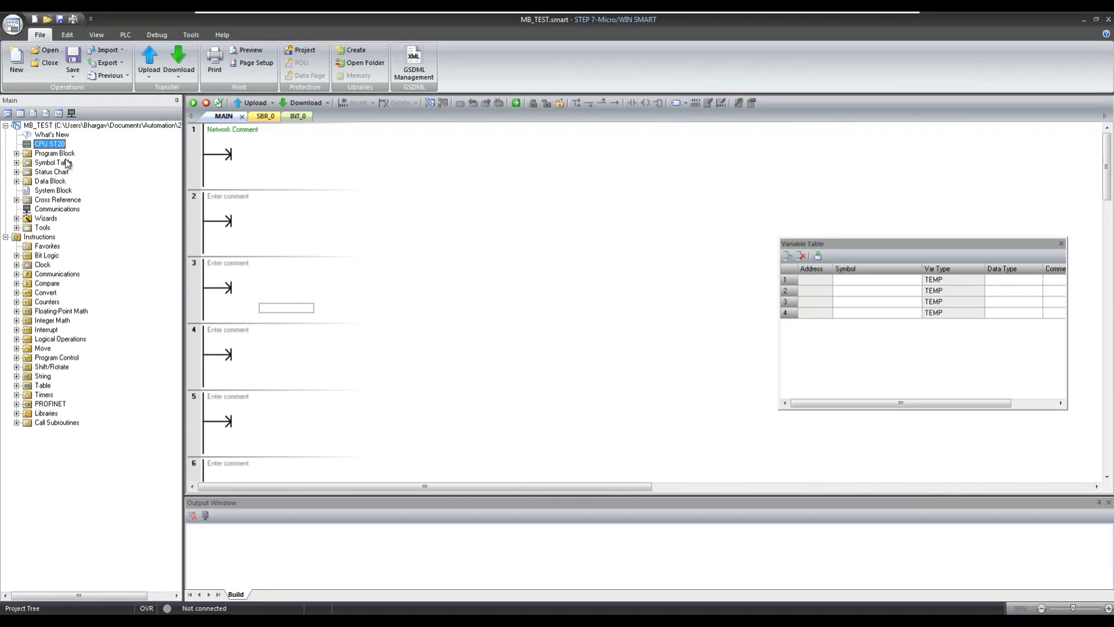
# - Drag MBUS_SERVER from Libraries > Modbus TCP Server into network 1 of MAIN
pyautogui.click(17, 414)
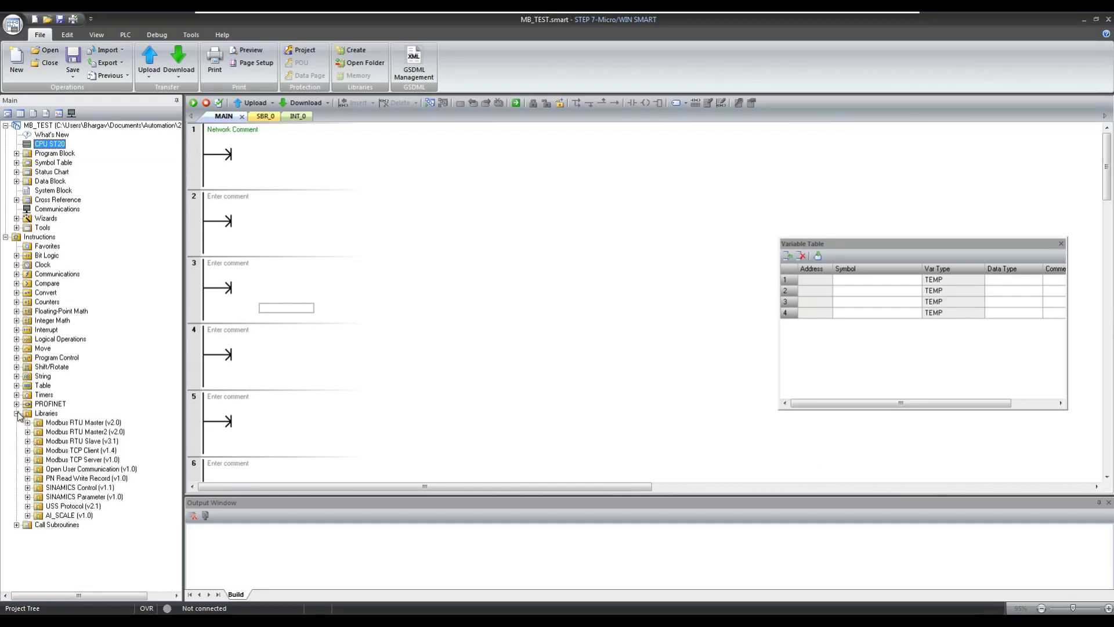
pyautogui.click(28, 459)
pyautogui.moveTo(64, 469); pyautogui.dragTo(248, 169)
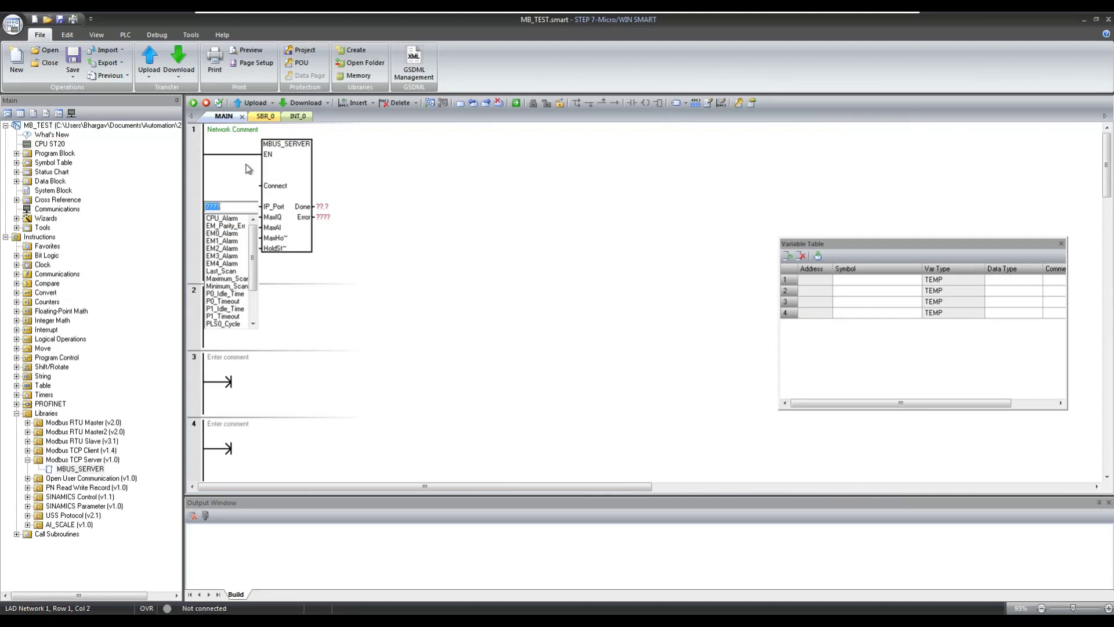
pyautogui.click(361, 186)
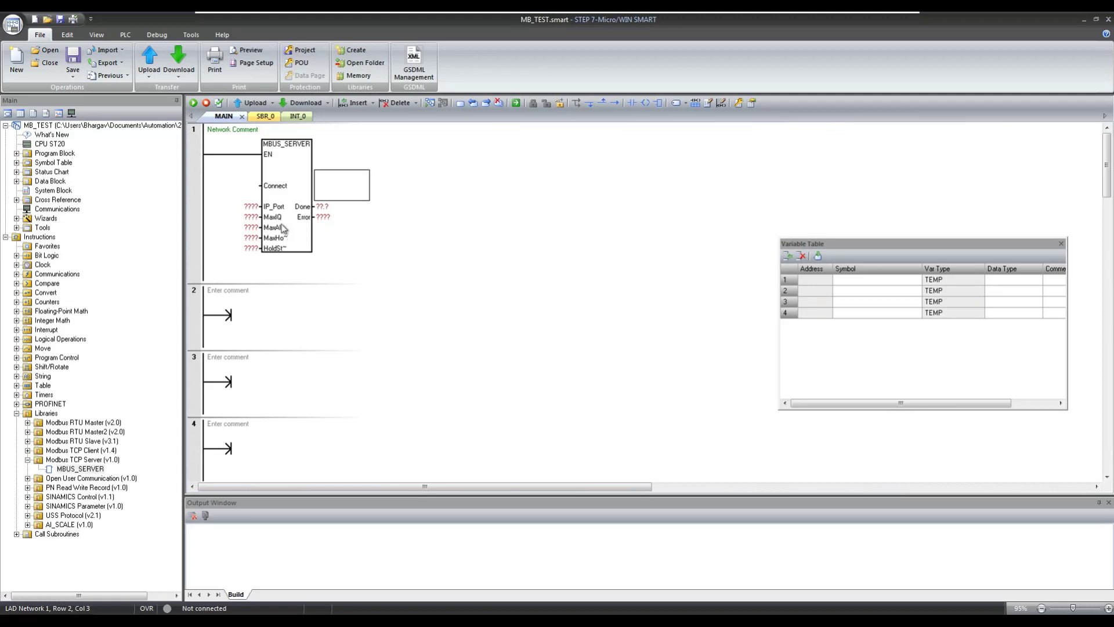
pyautogui.click(254, 155)
pyautogui.click(231, 166)
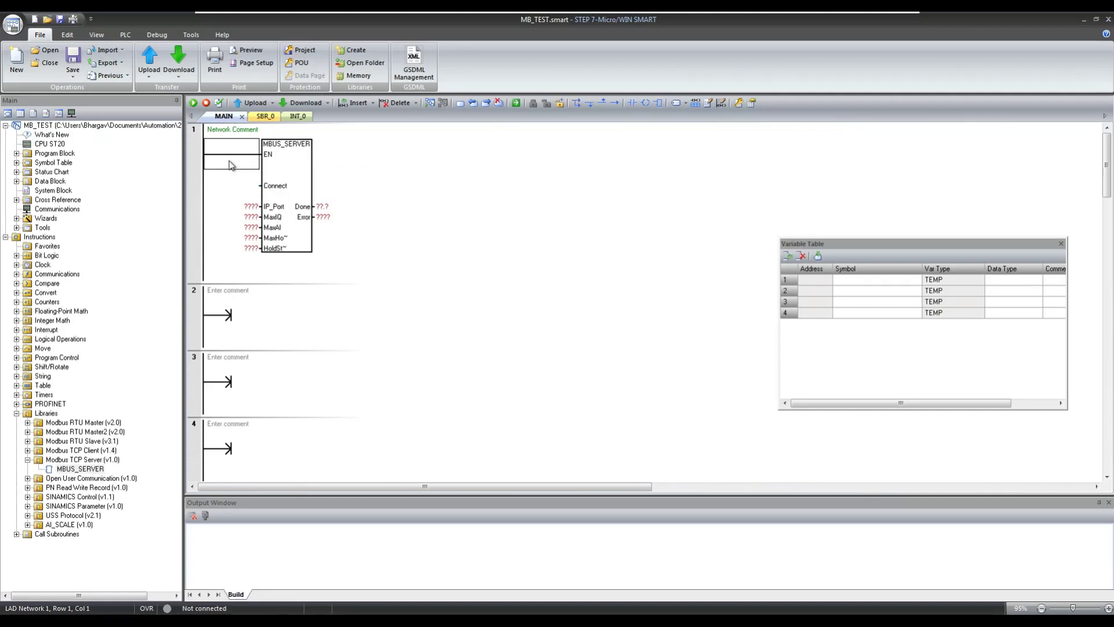
# - Add normally open Always_On contacts in front of the EN and Connect inputs
pyautogui.click(631, 106)
pyautogui.press('Return')
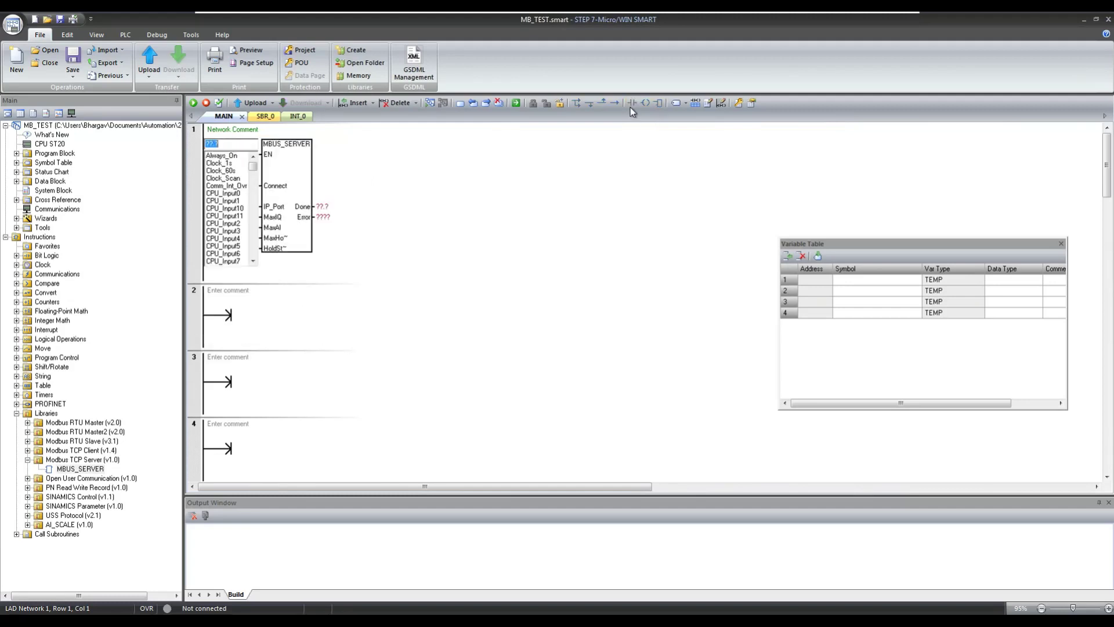
pyautogui.write('Always_On')
pyautogui.press('Return')
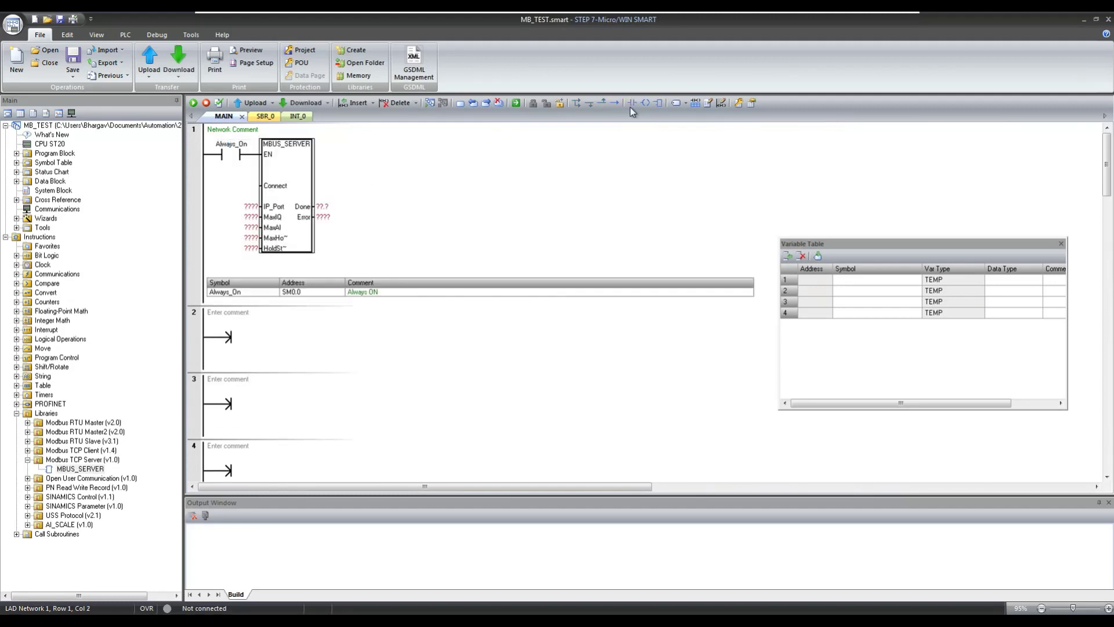
pyautogui.click(235, 158)
pyautogui.click(235, 186)
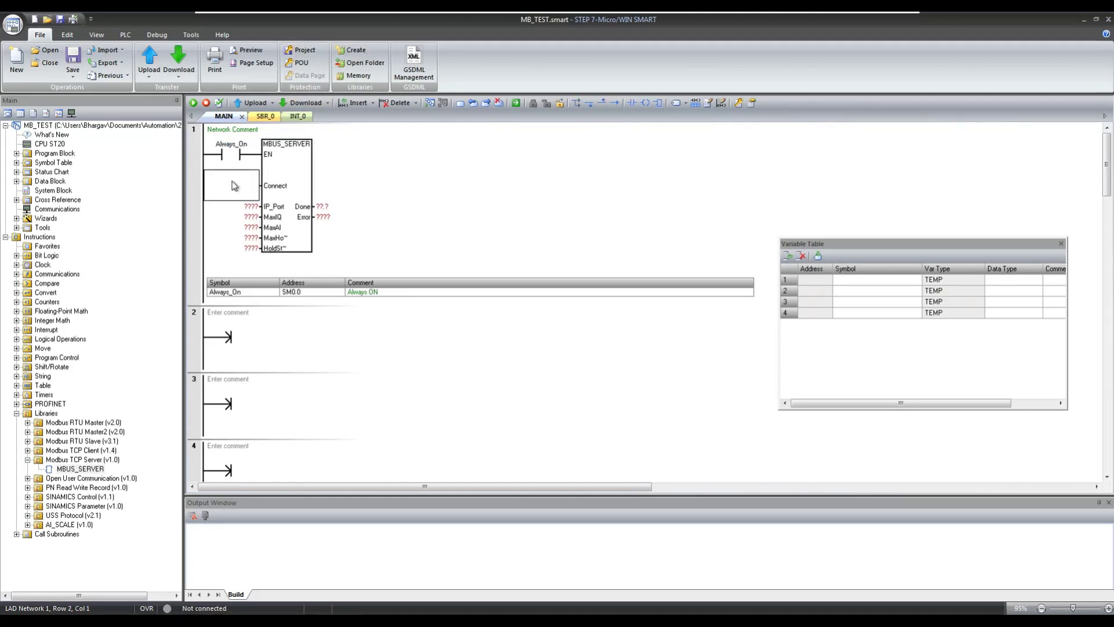
pyautogui.rightClick(235, 186)
pyautogui.click(242, 196)
# - Set IP_Port to 502, MaxIQ to 20, MaxAI to 0 and MaxHR to 20
pyautogui.click(248, 207)
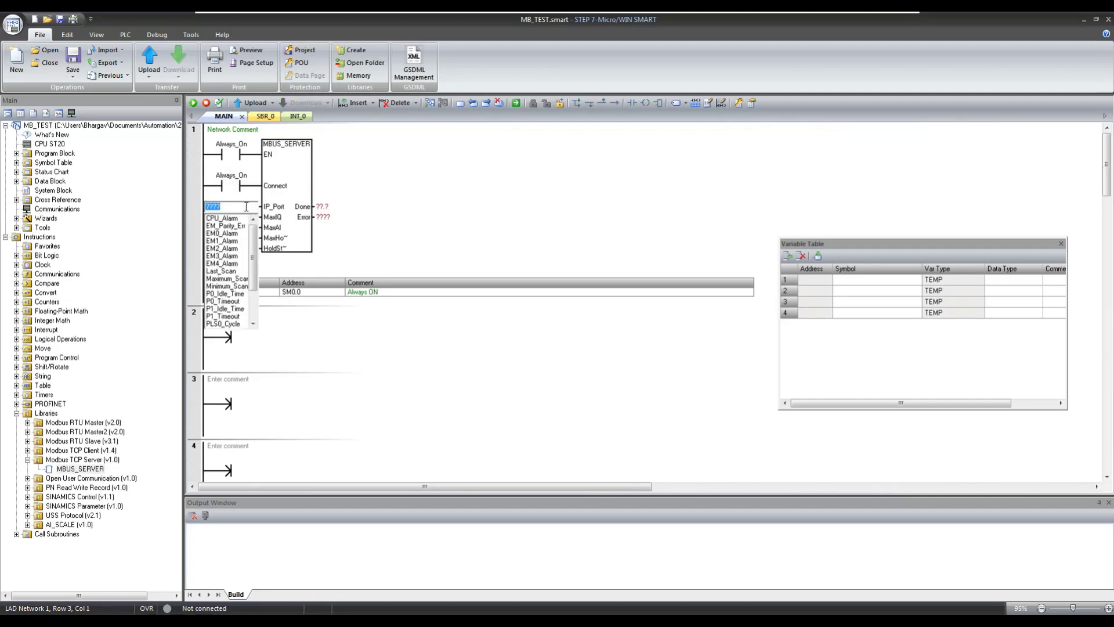
pyautogui.write('502')
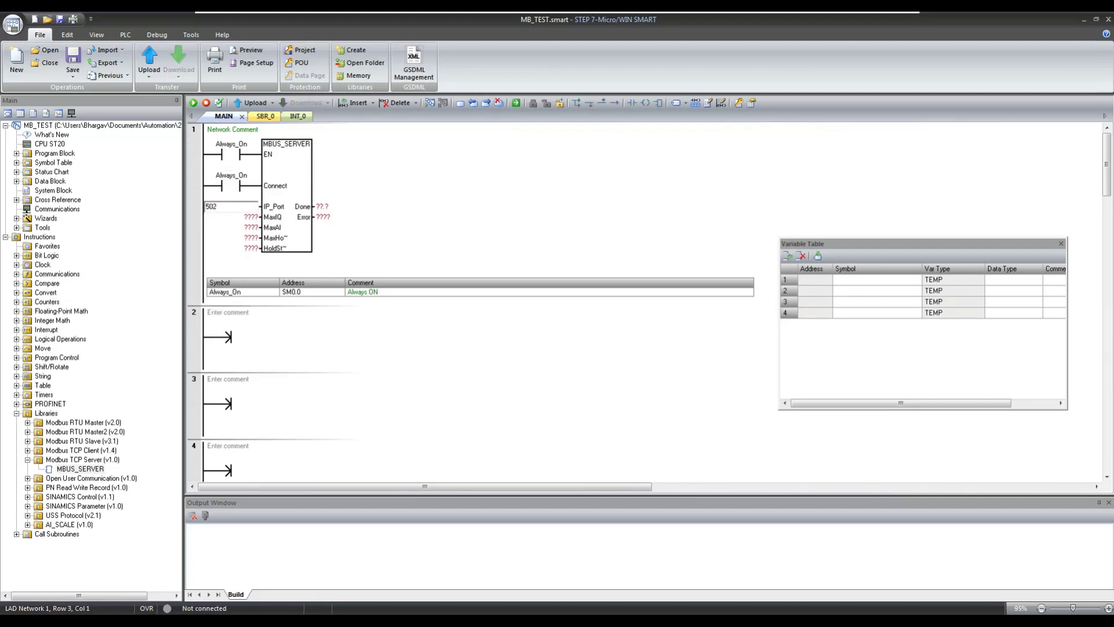
pyautogui.press('Return')
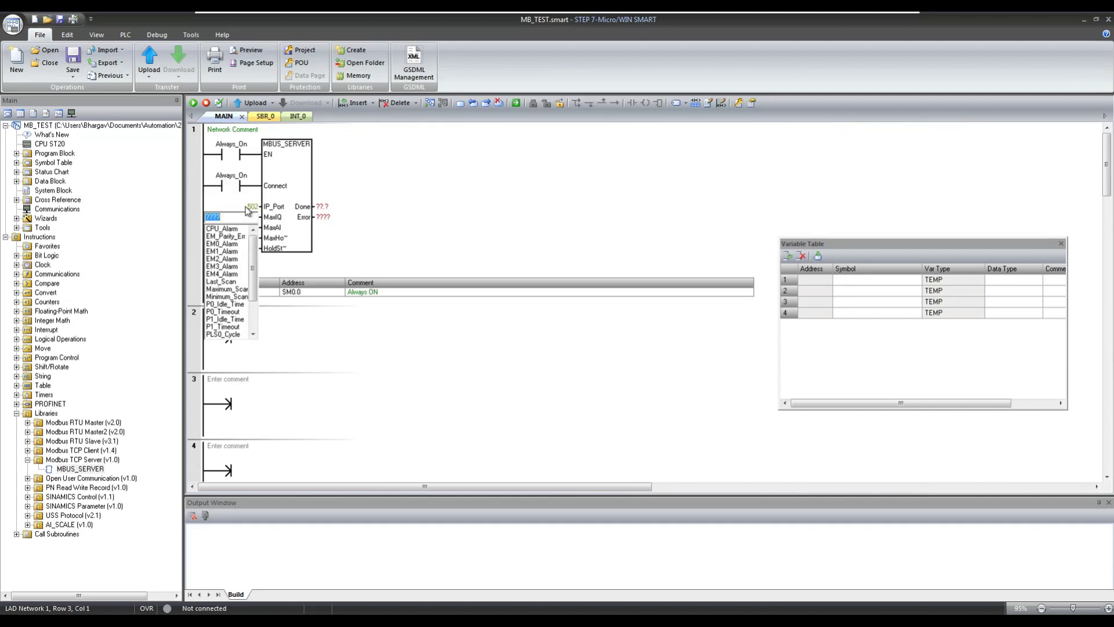
pyautogui.write('2')
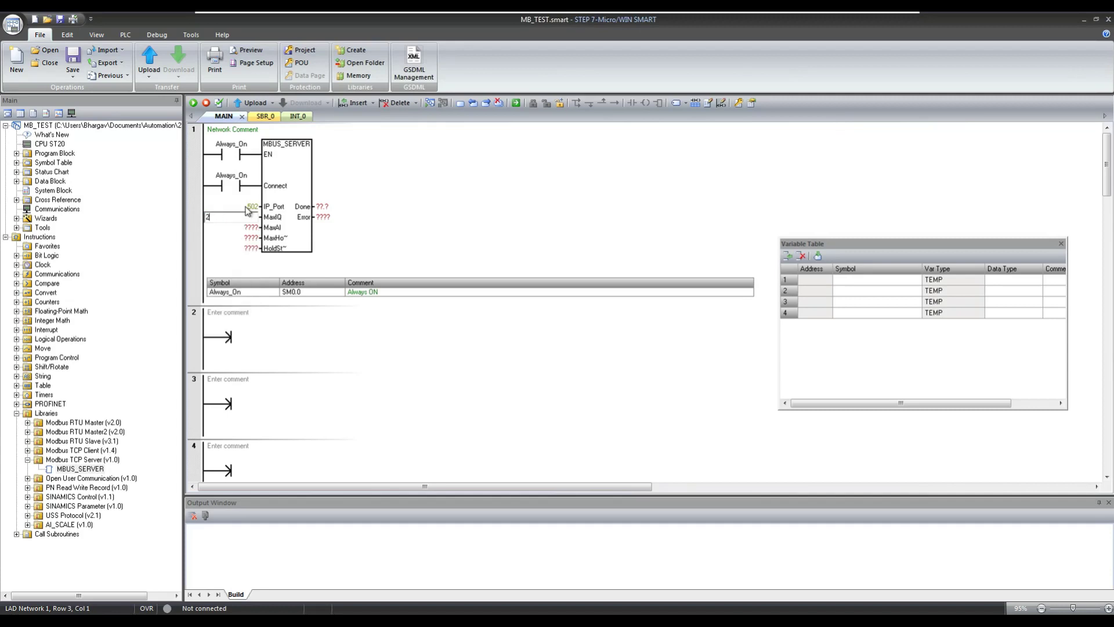
pyautogui.write('0')
pyautogui.press('Return')
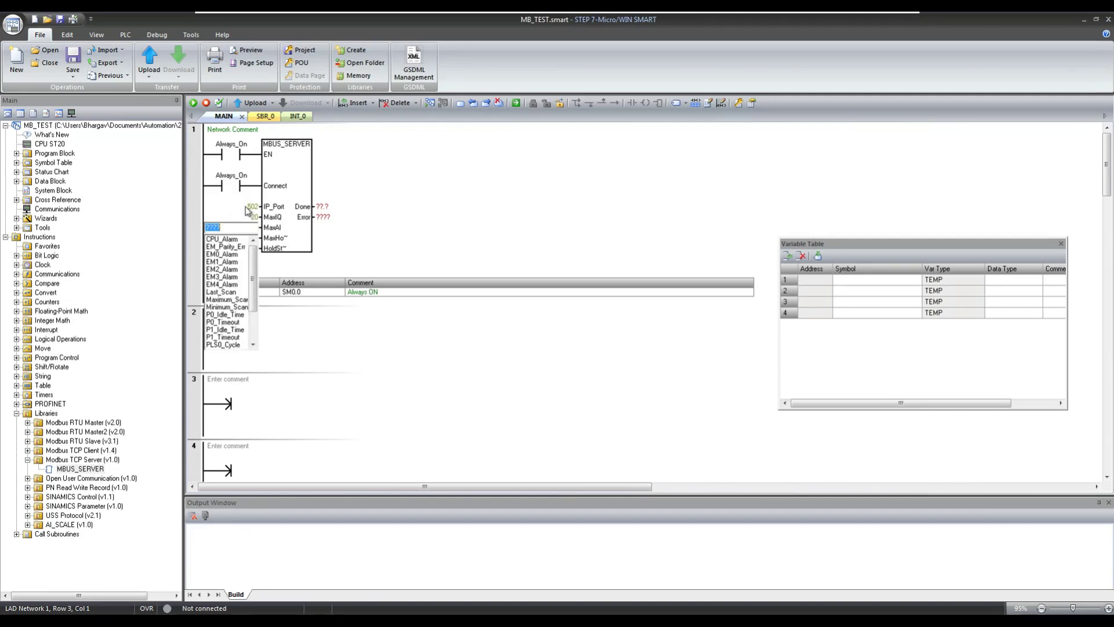
pyautogui.write('0')
pyautogui.press('Return')
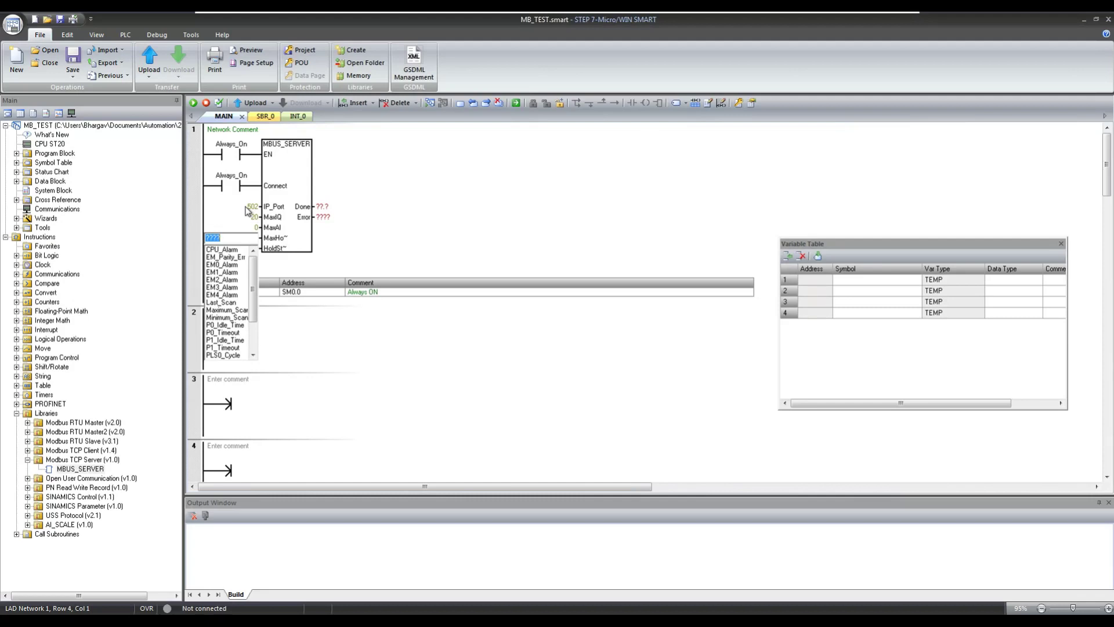
pyautogui.write('2')
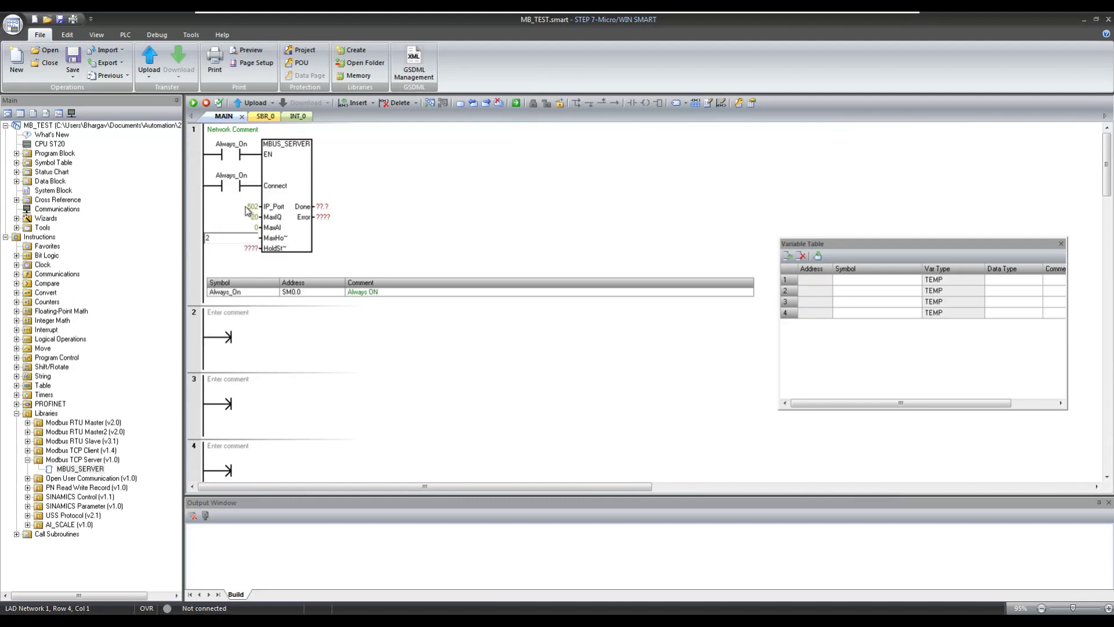
pyautogui.write('0')
pyautogui.press('Return')
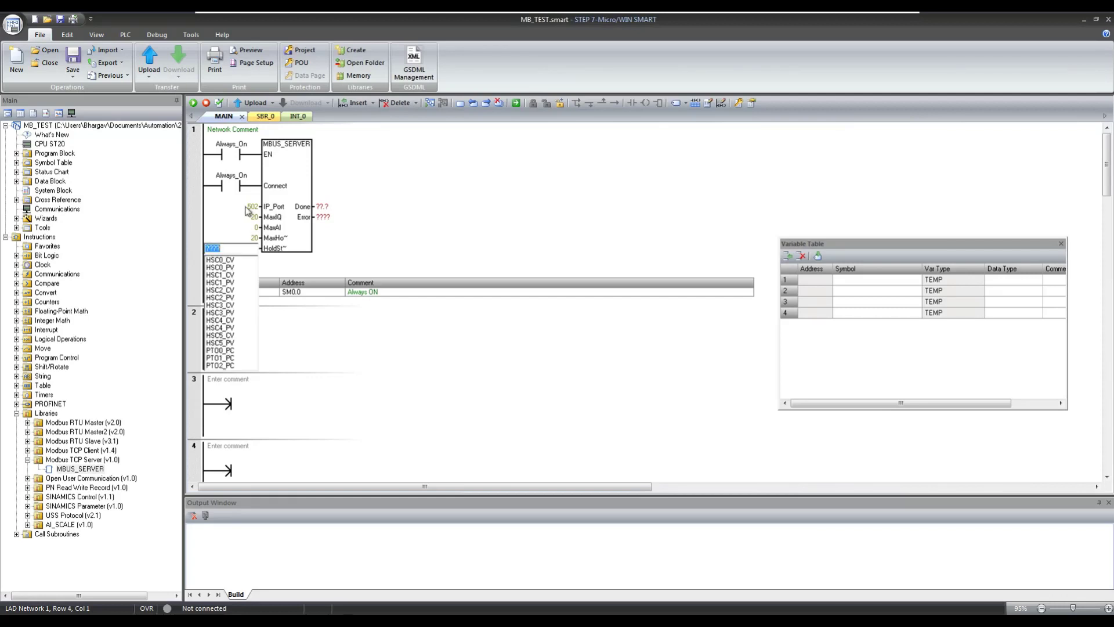
# - Assign &VB0 as the holding-register start, M0.0 to Done and MB2 to Error
pyautogui.press('BackSpace')
pyautogui.write('&VB')
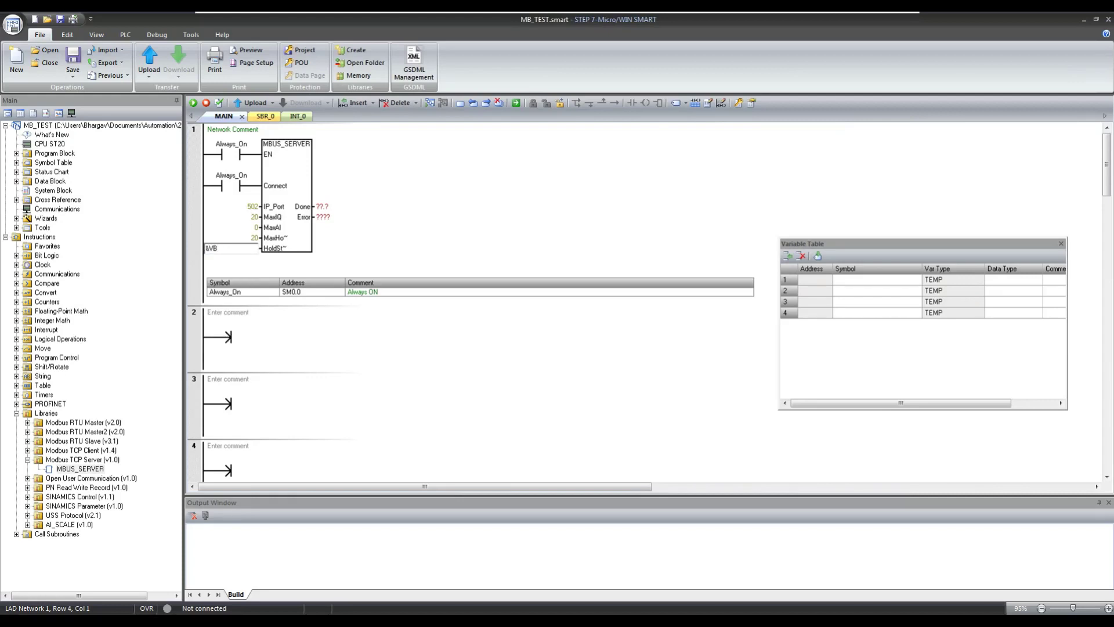
pyautogui.write('0')
pyautogui.press('Return')
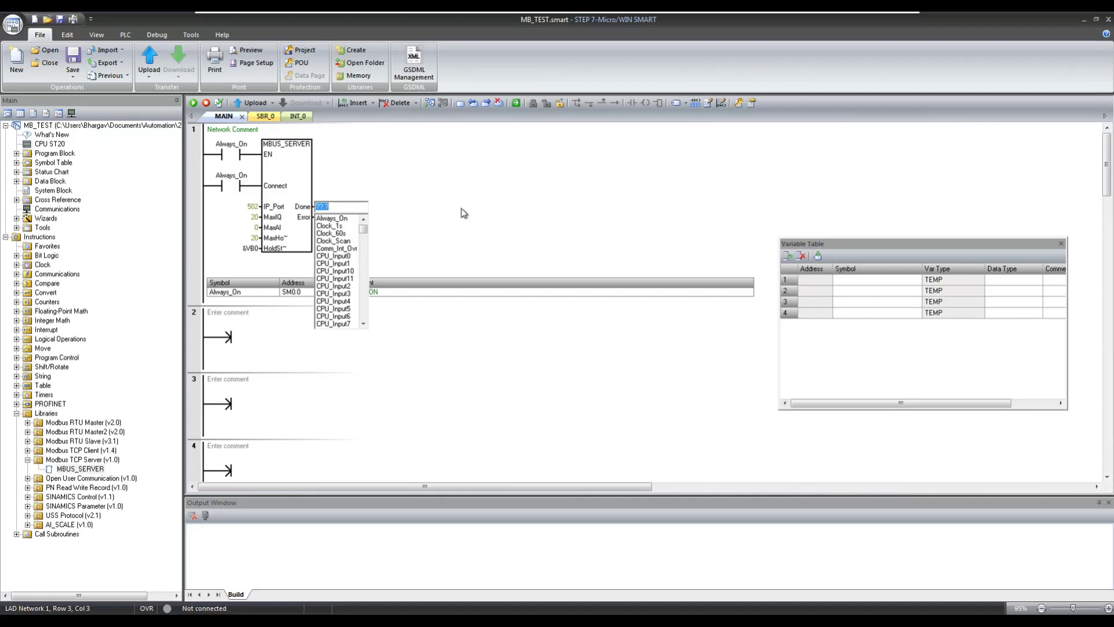
pyautogui.write('M0.0')
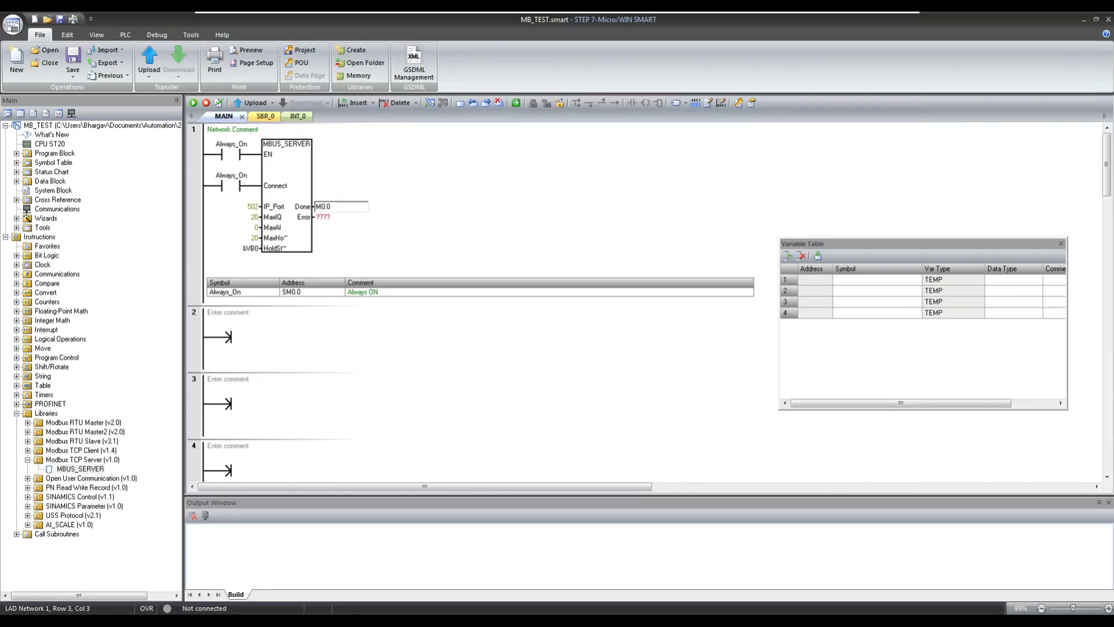
pyautogui.press('Return')
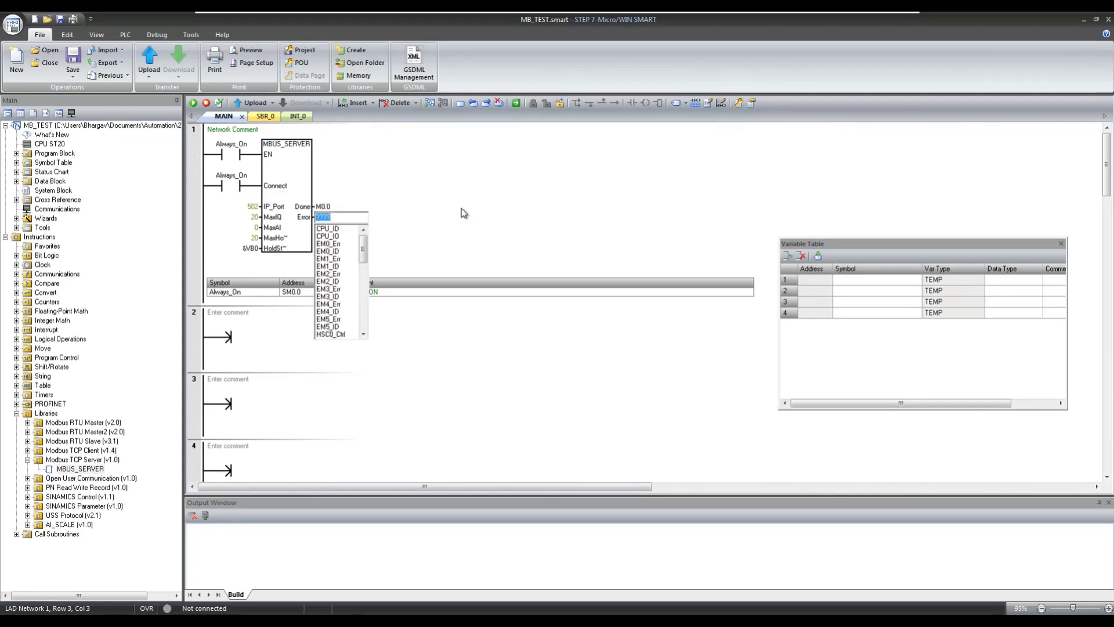
pyautogui.write('MB')
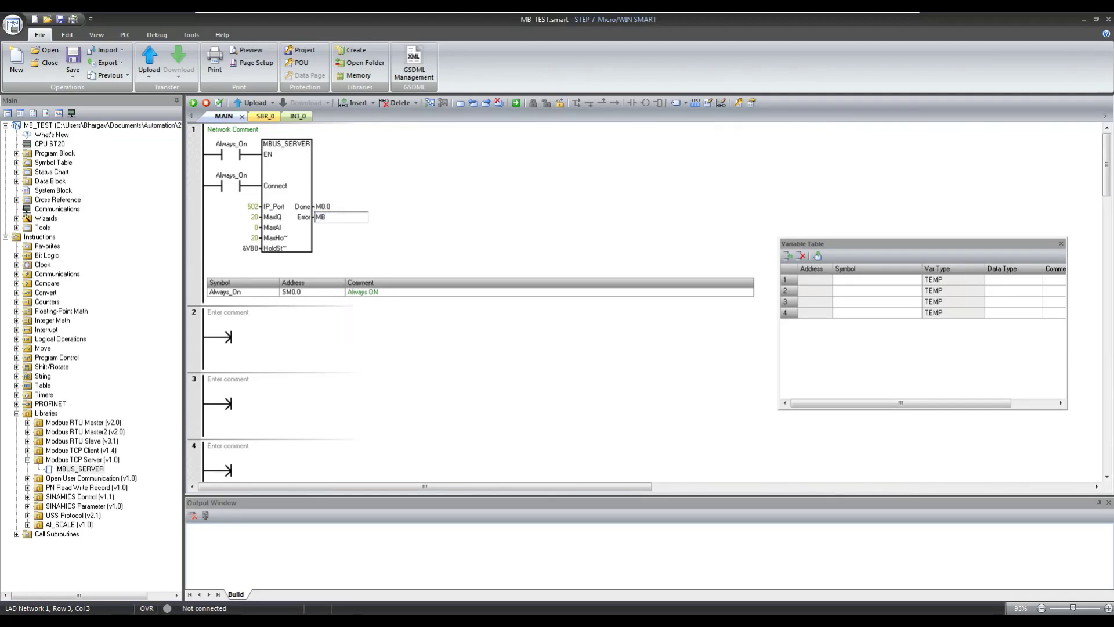
pyautogui.write('1')
pyautogui.write('2')
pyautogui.press('Return')
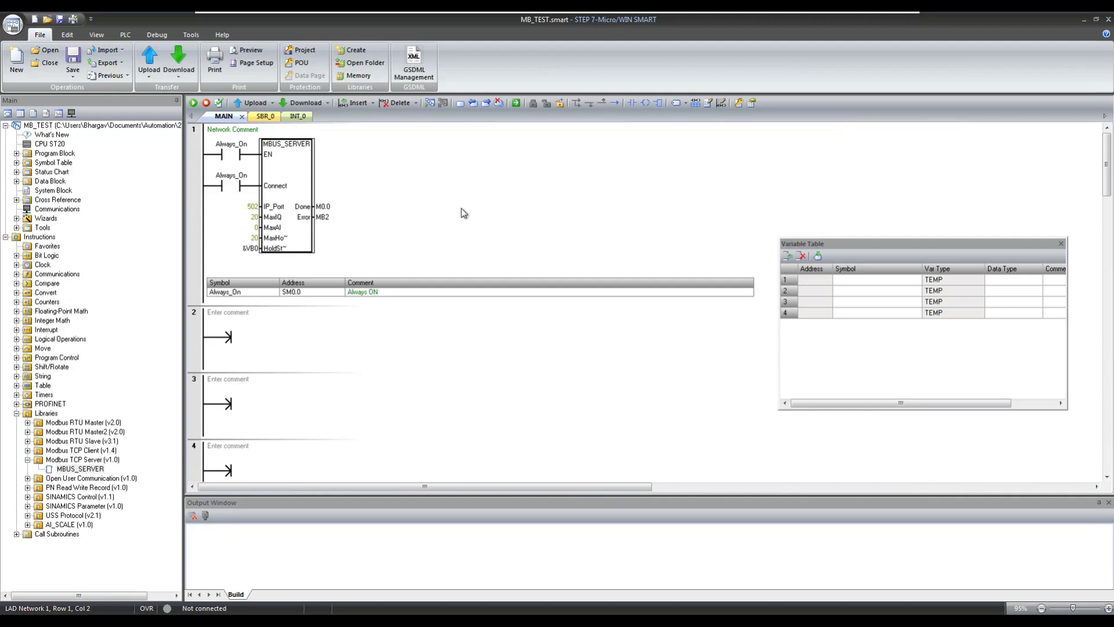
# - In Library Memory for the Program Block, change the suggested start address to VB100
pyautogui.click(18, 154)
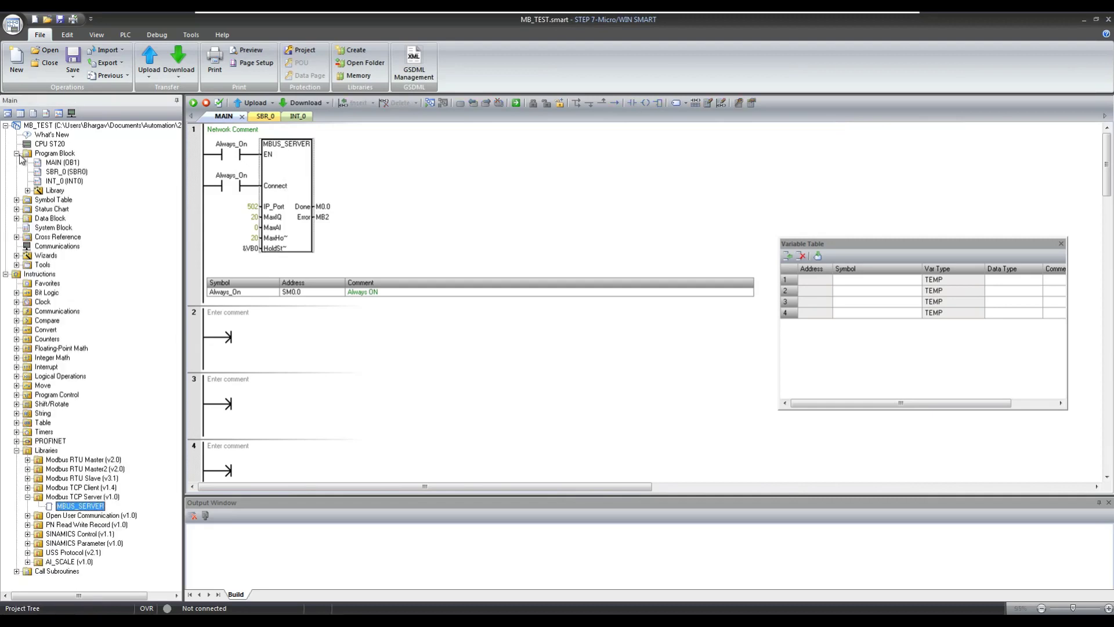
pyautogui.click(27, 191)
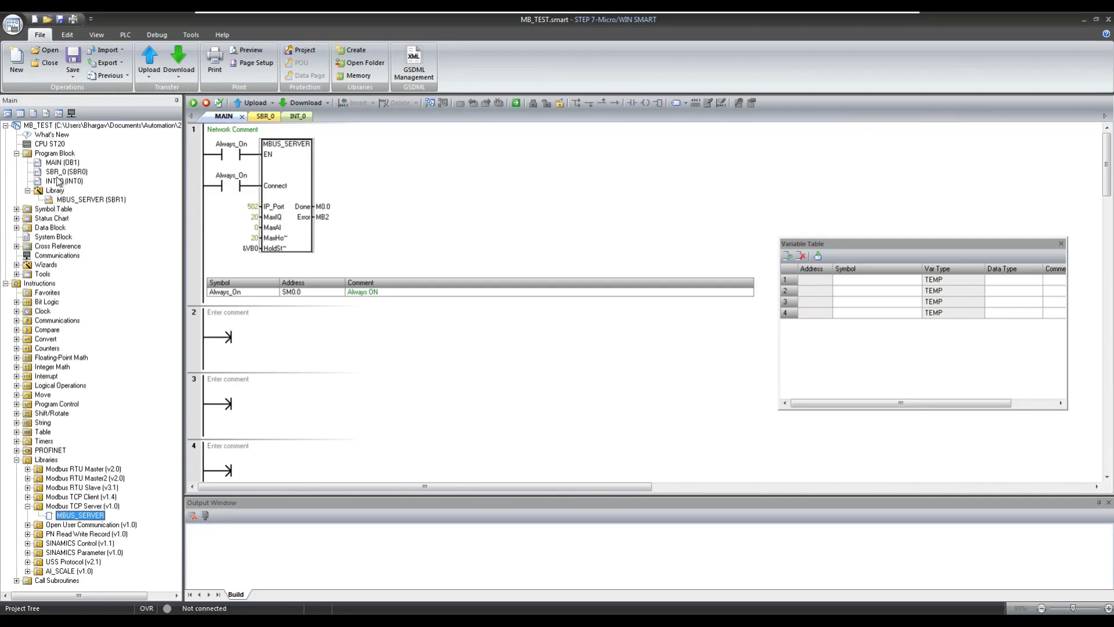
pyautogui.rightClick(64, 154)
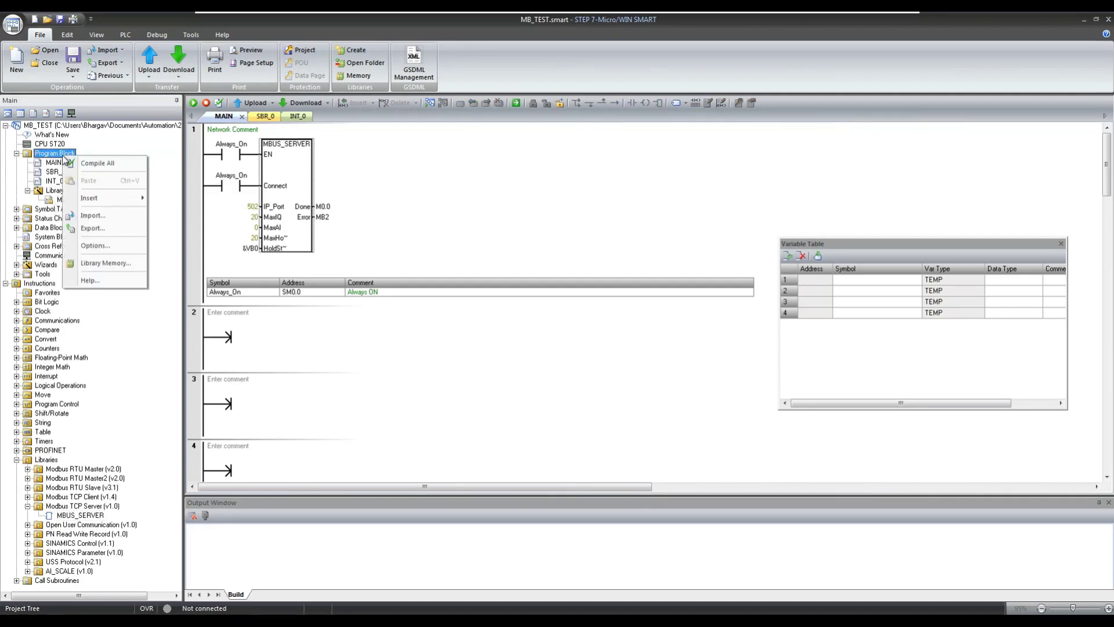
pyautogui.click(119, 263)
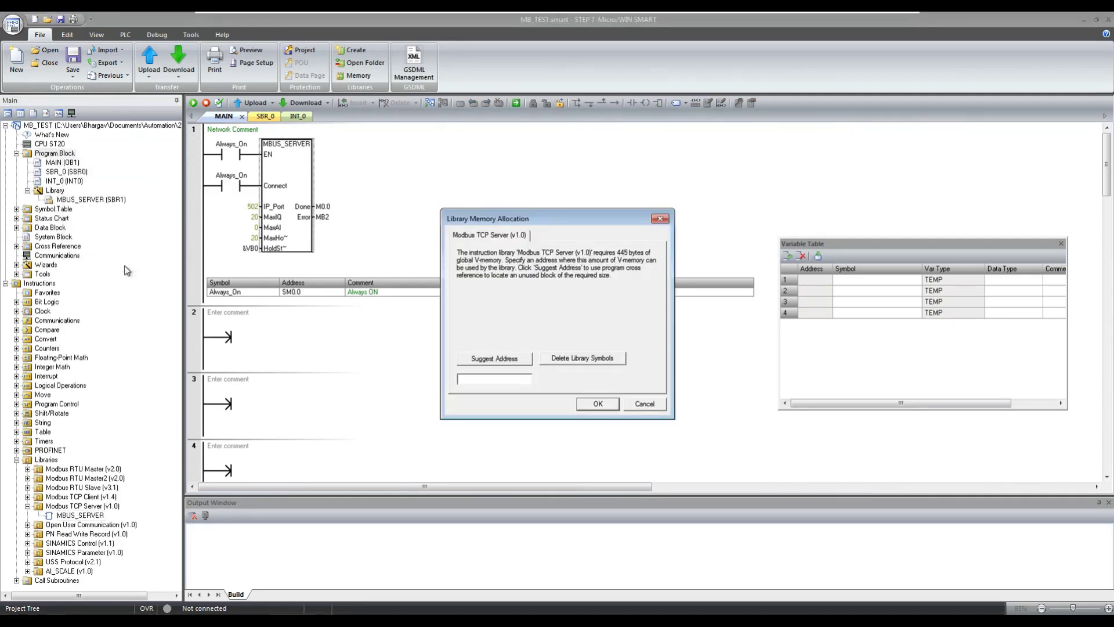
pyautogui.click(508, 362)
pyautogui.doubleClick(527, 379)
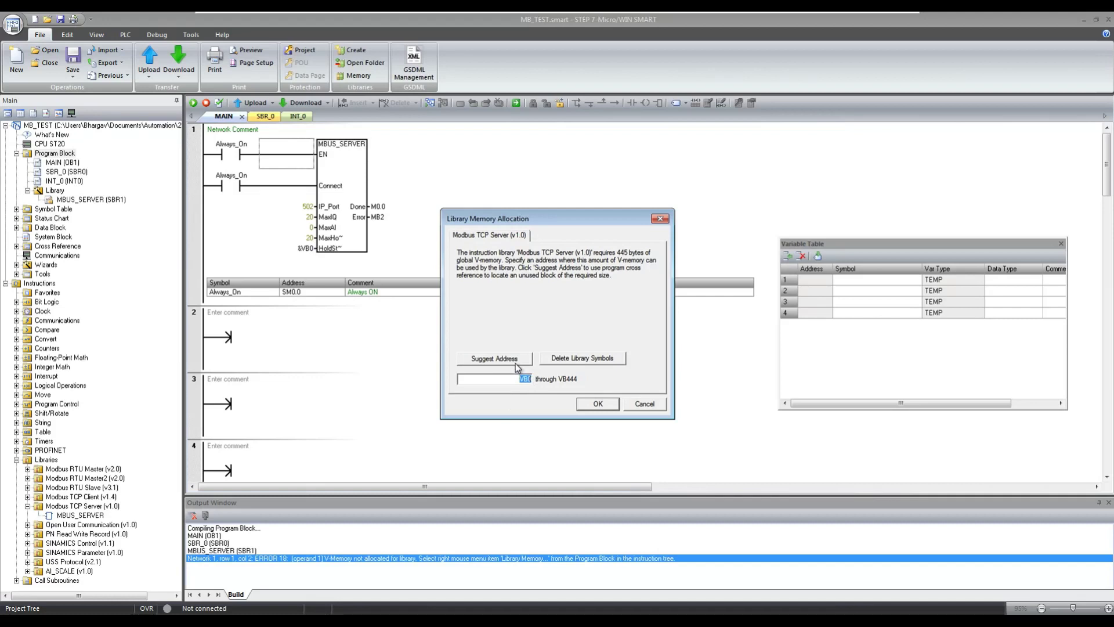
pyautogui.write('VB100')
pyautogui.click(598, 404)
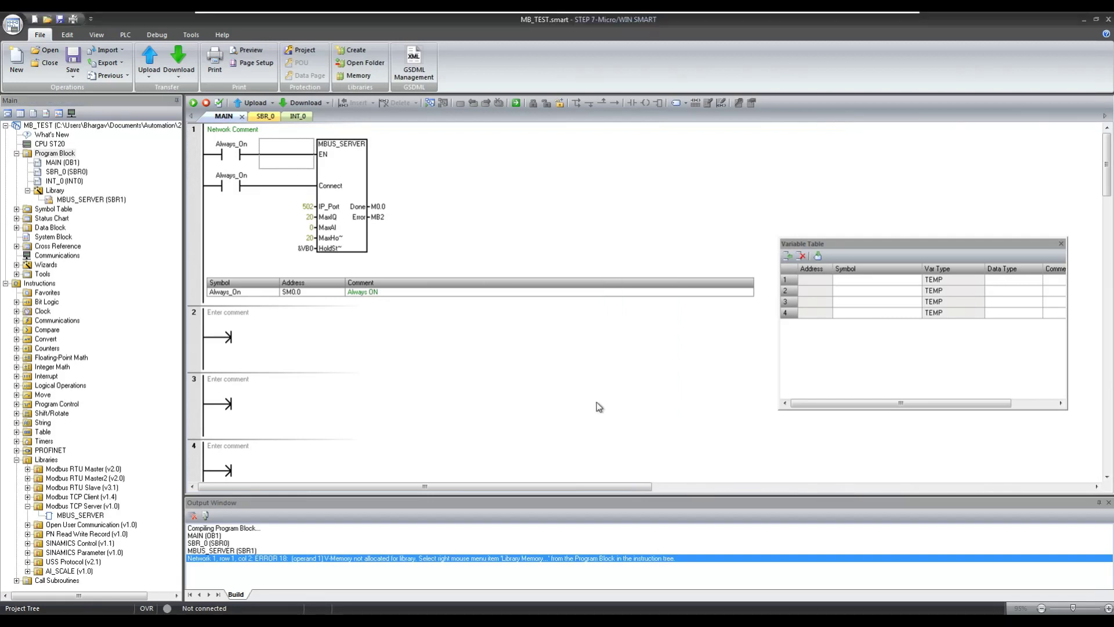
# - Reopen Library Memory to check the VB100–VB544 allocation
pyautogui.rightClick(65, 162)
pyautogui.rightClick(62, 154)
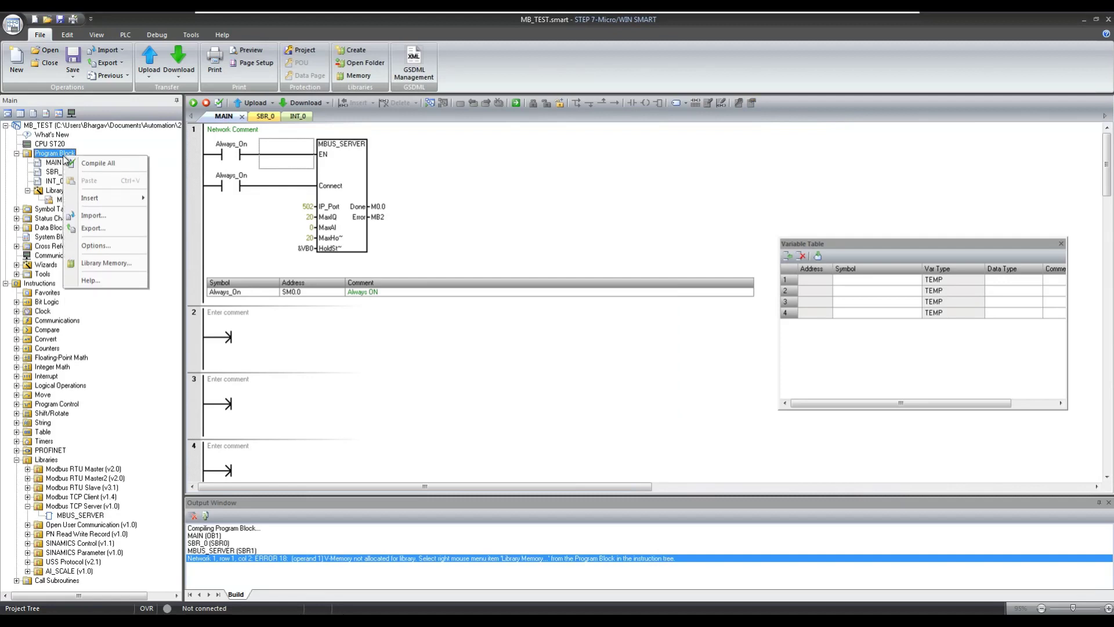
pyautogui.click(109, 264)
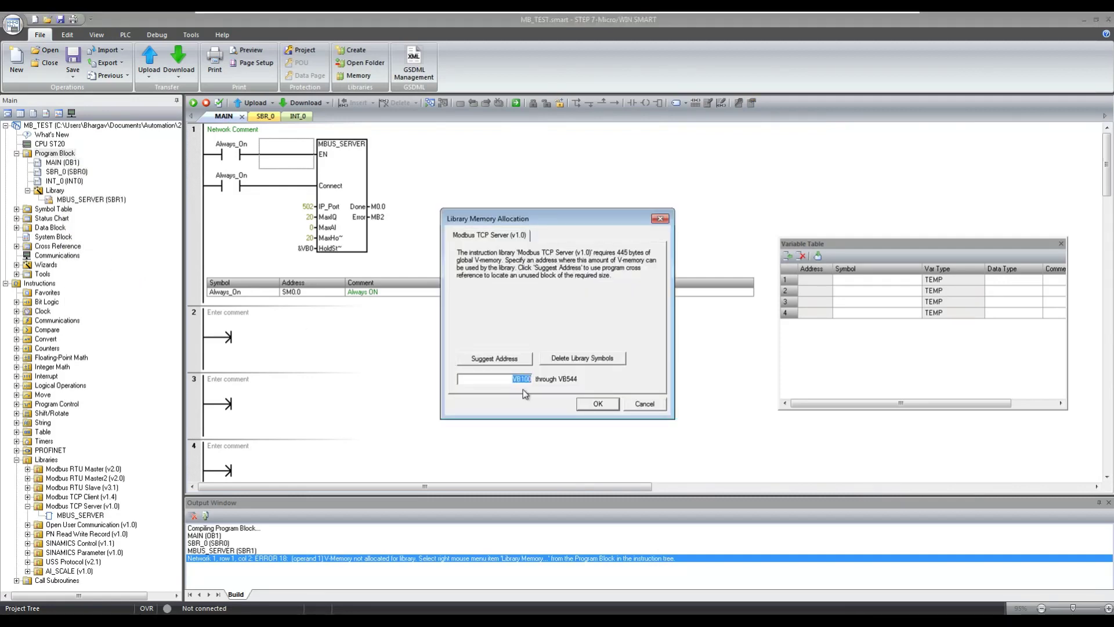
# - Close Library Memory and connect the Download dialog to the CPU found at 192.168.0.4
pyautogui.click(595, 406)
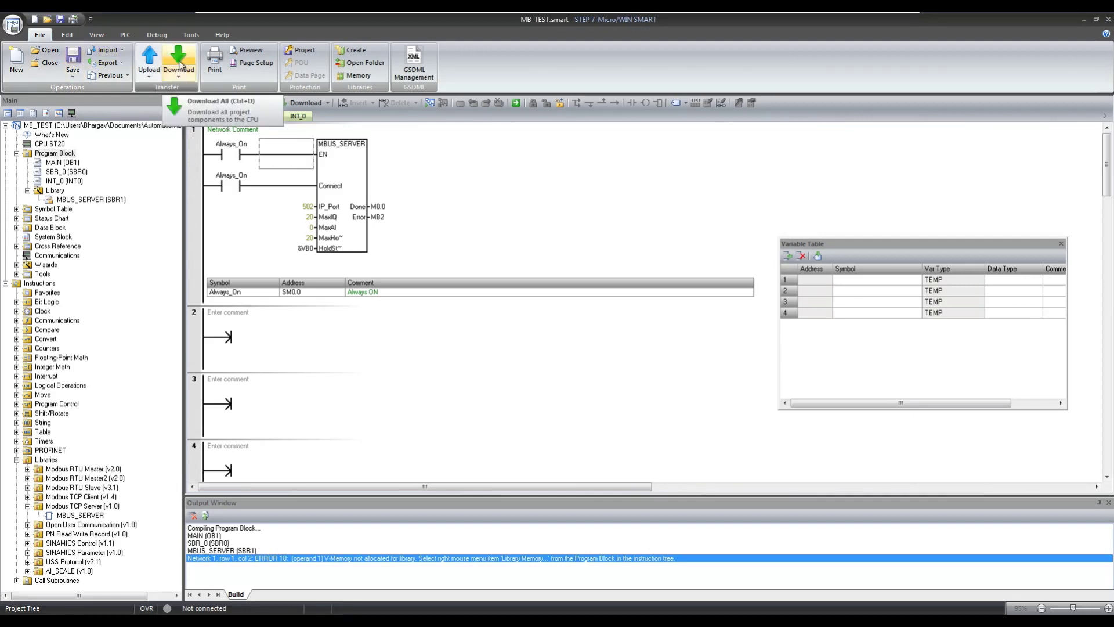
pyautogui.click(180, 65)
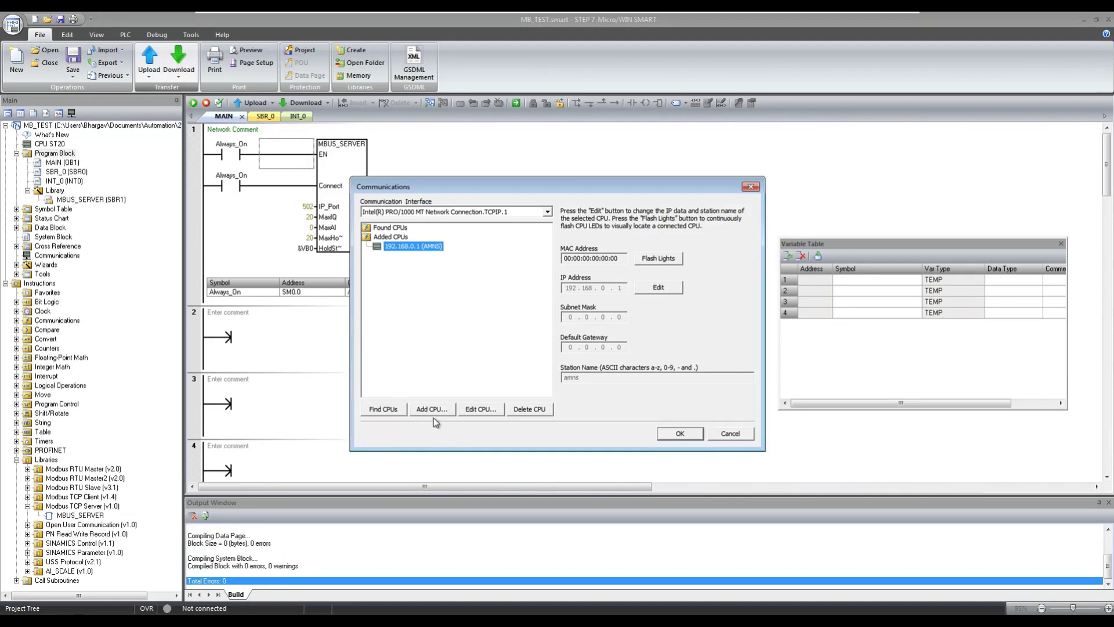
pyautogui.click(404, 232)
pyautogui.click(384, 409)
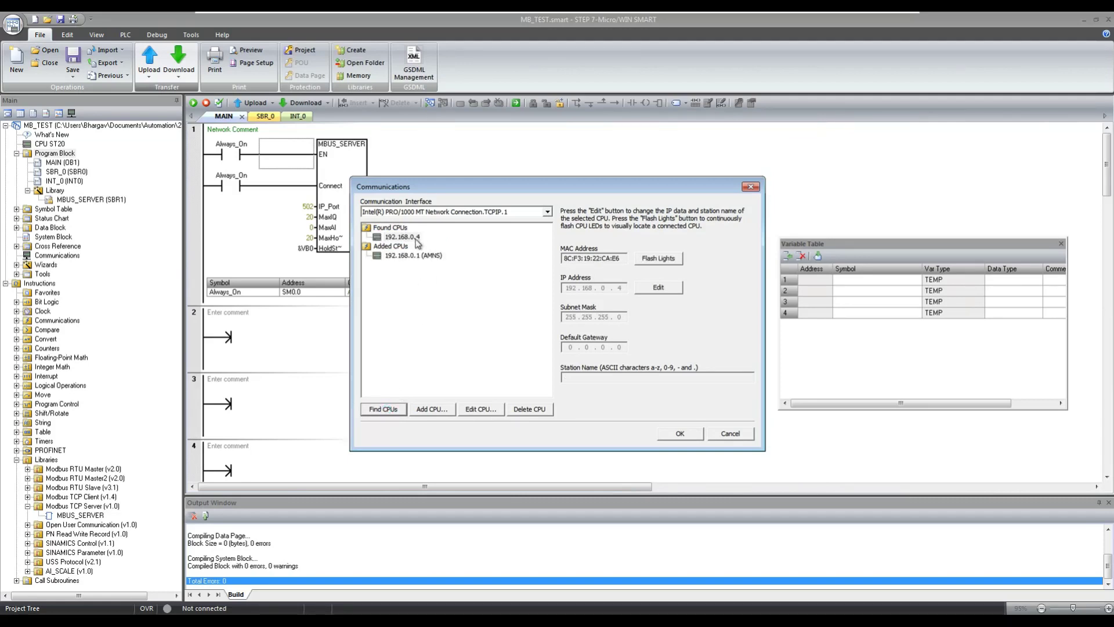
pyautogui.click(417, 238)
pyautogui.click(673, 433)
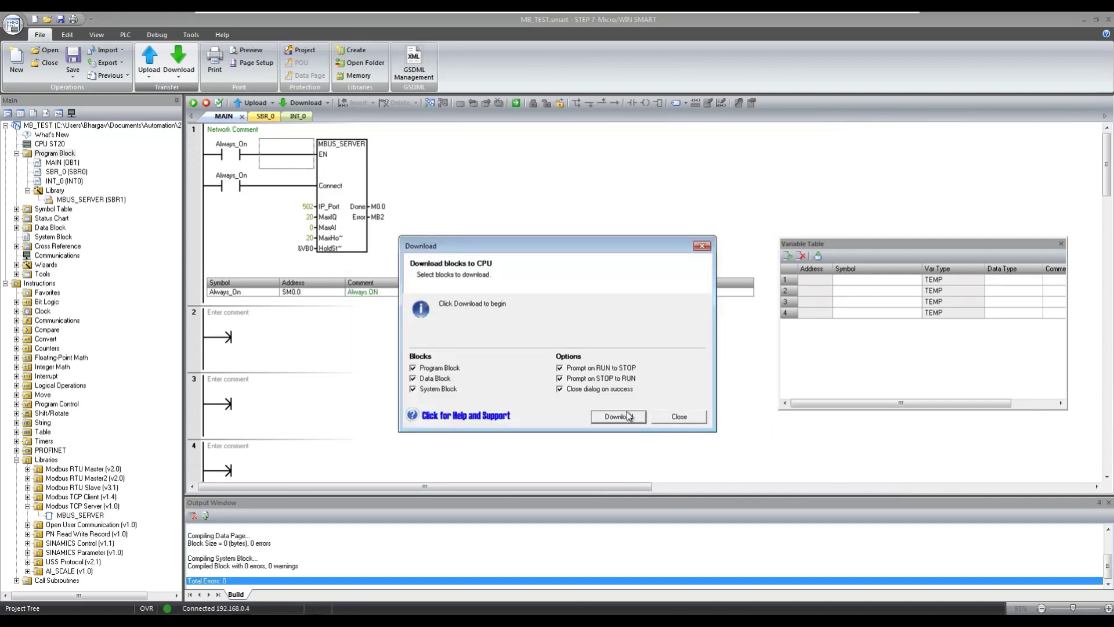
# - Download the blocks, allowing the CPU to STOP and then switching it back to RUN
pyautogui.click(632, 418)
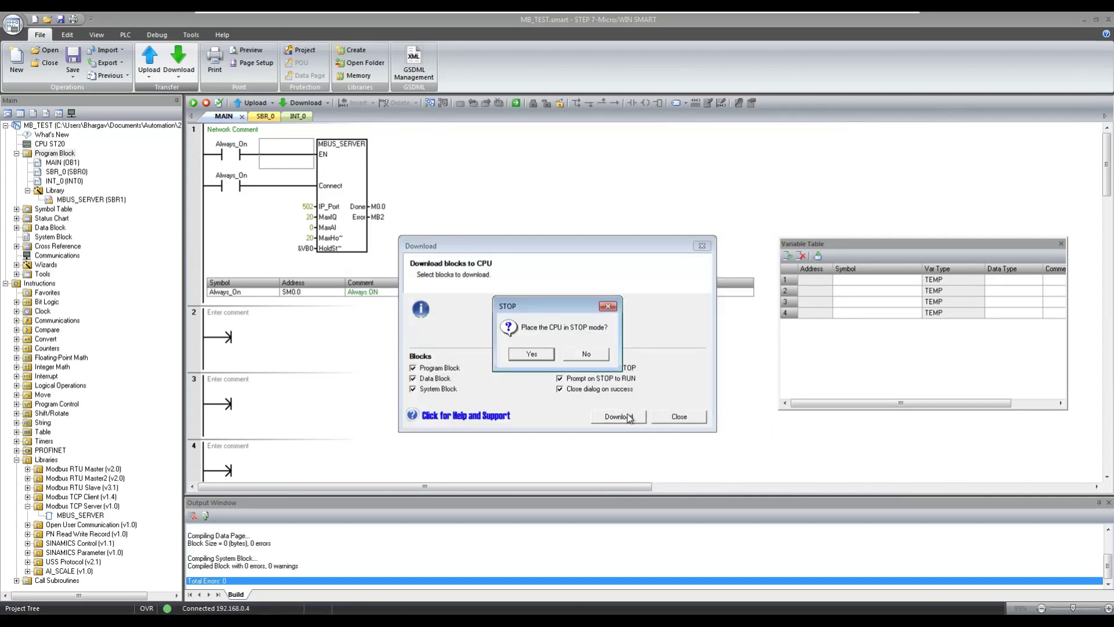
pyautogui.click(540, 354)
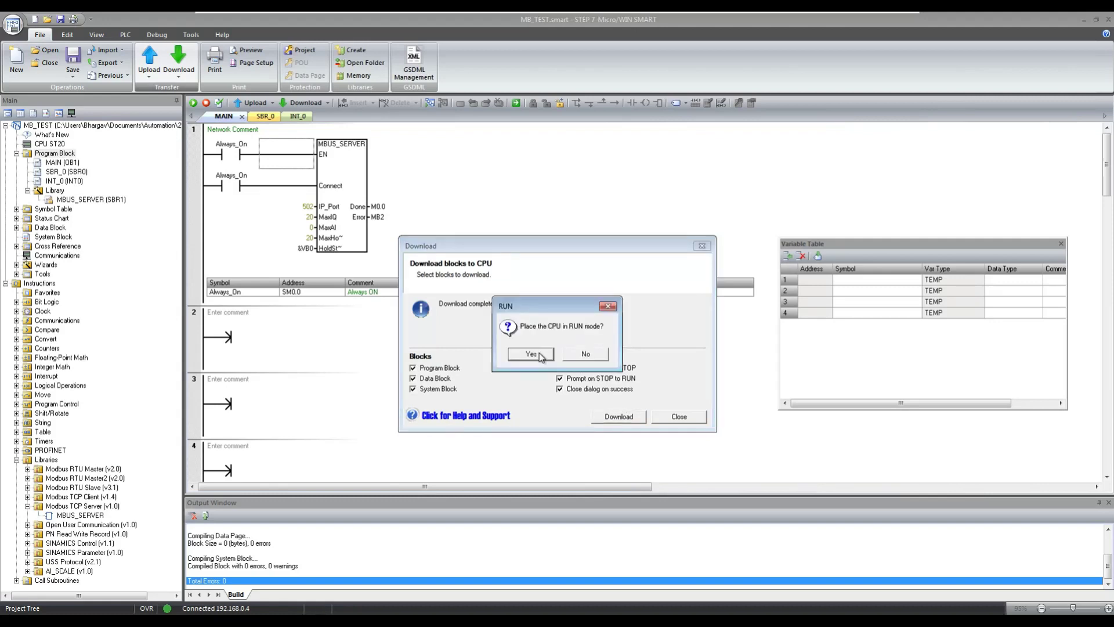
pyautogui.click(531, 354)
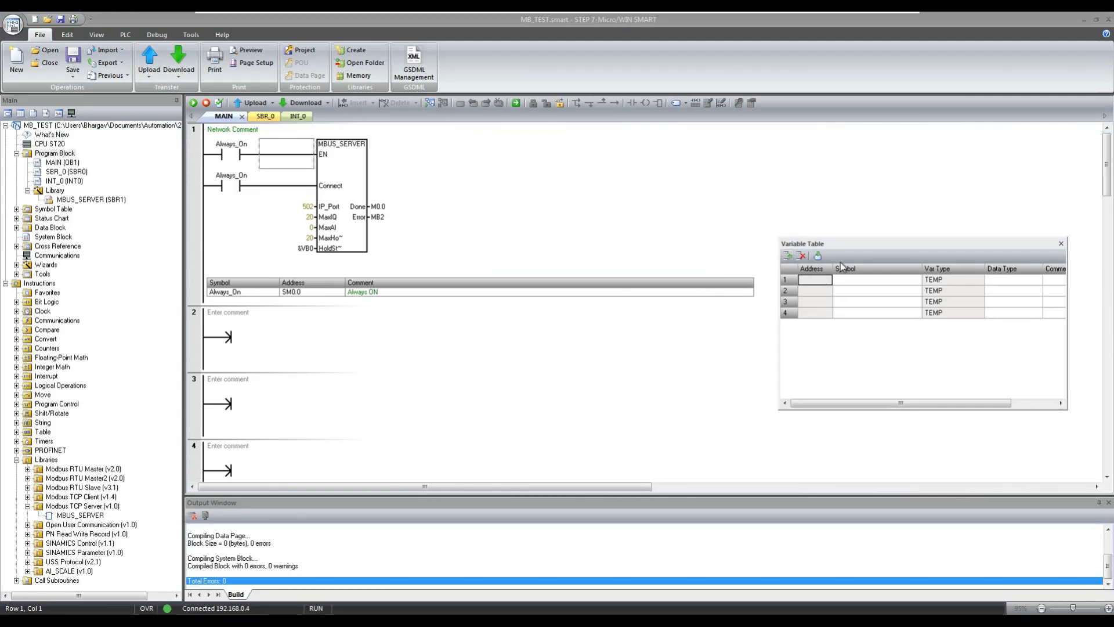
# - Turn on Program Status from the Debug tab and open Status Chart 'Chart 1'
pyautogui.moveTo(846, 243); pyautogui.dragTo(701, 168)
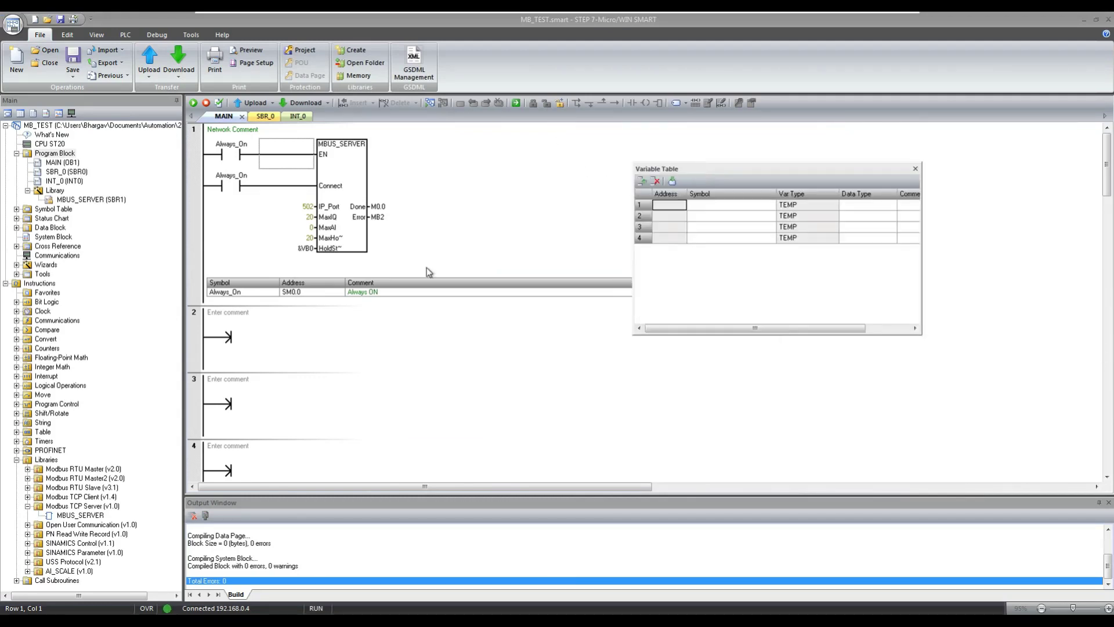
pyautogui.click(157, 36)
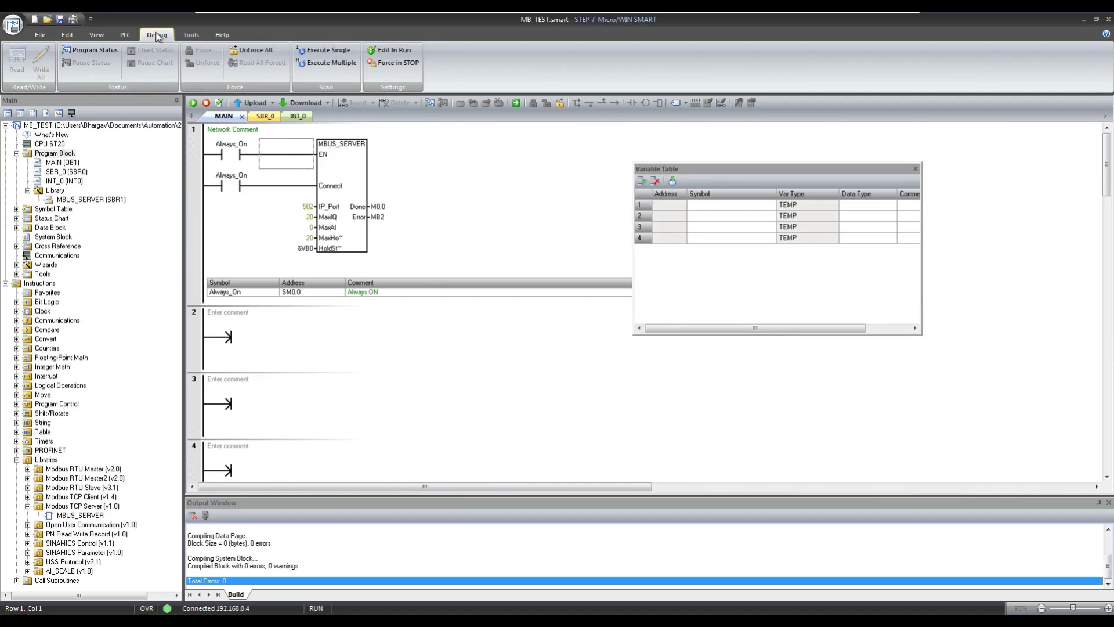
pyautogui.click(87, 52)
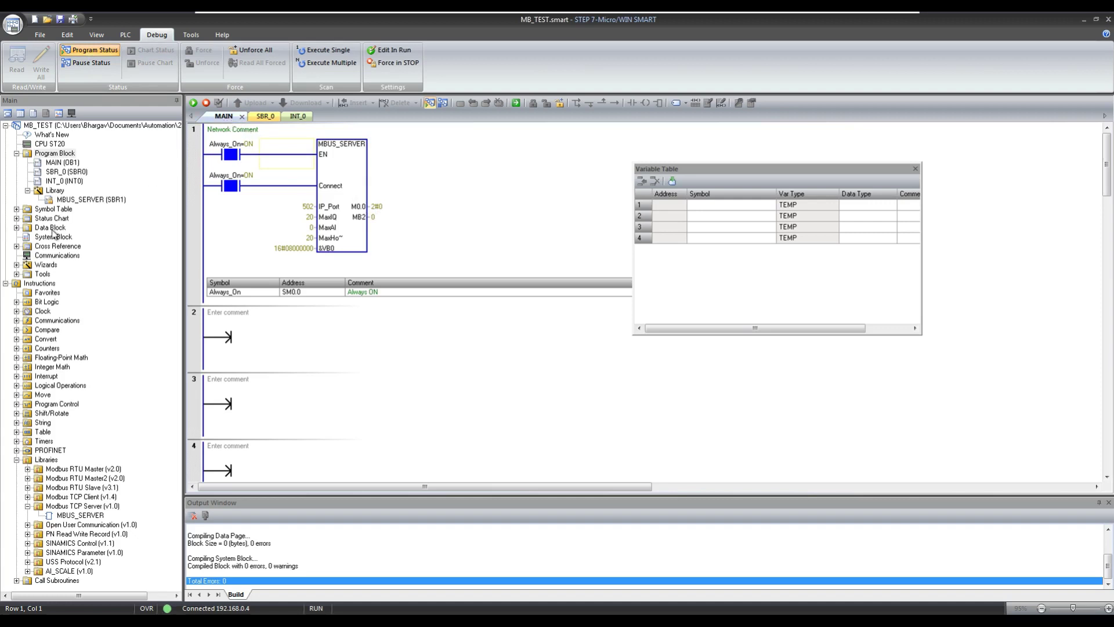
pyautogui.click(15, 218)
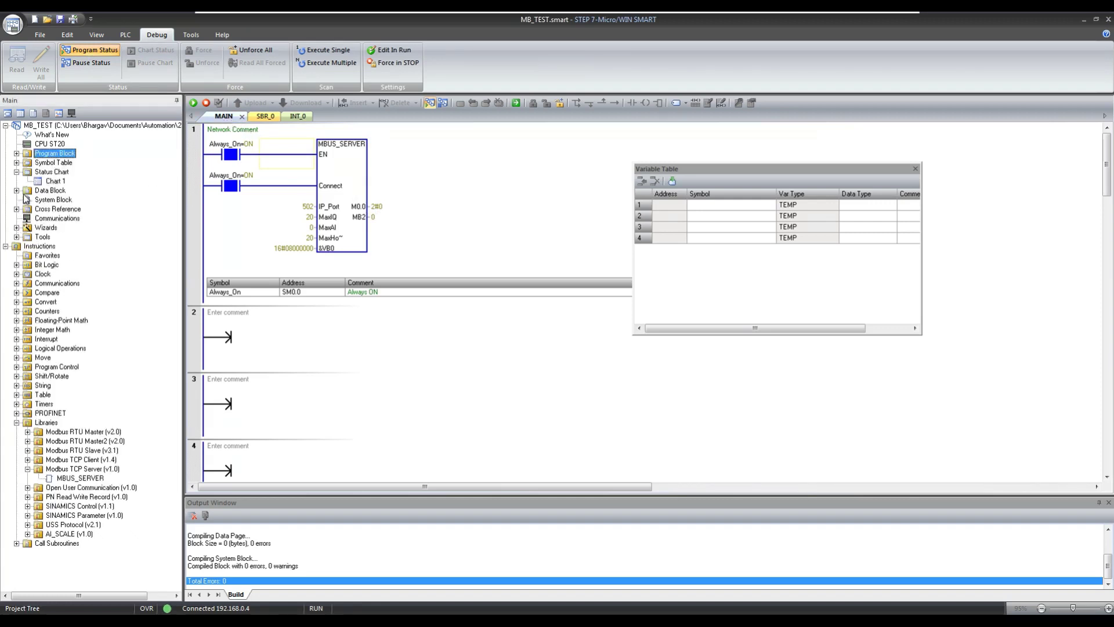
pyautogui.doubleClick(54, 182)
# - Float and enlarge the chart, then enter I0.0 and fill CPU_Input entries down
pyautogui.moveTo(216, 327); pyautogui.dragTo(685, 173)
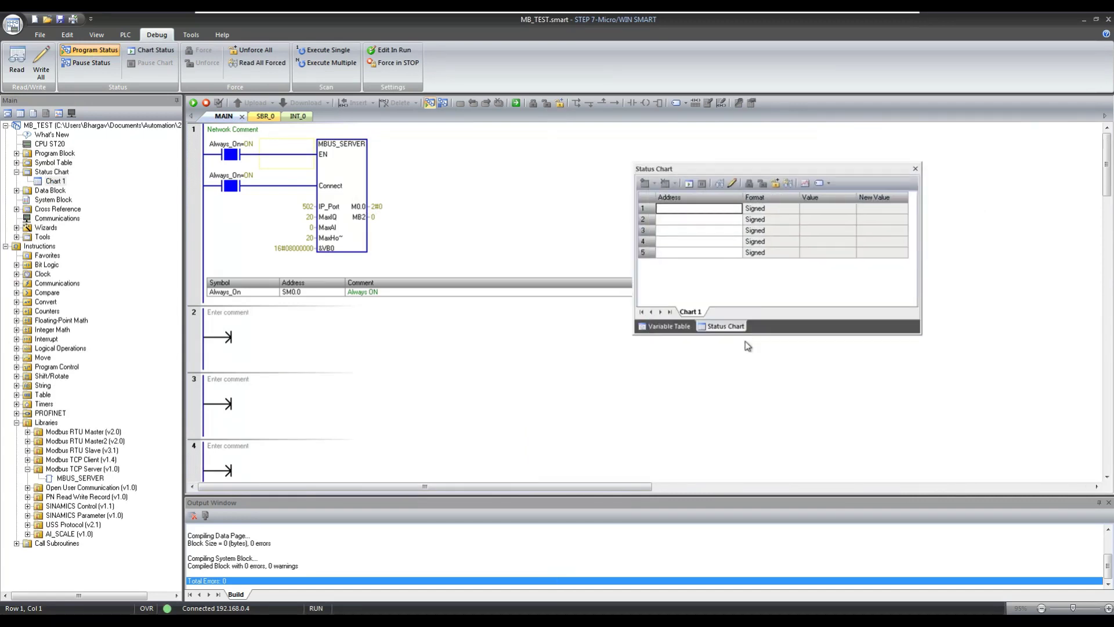
pyautogui.moveTo(754, 336); pyautogui.dragTo(752, 445)
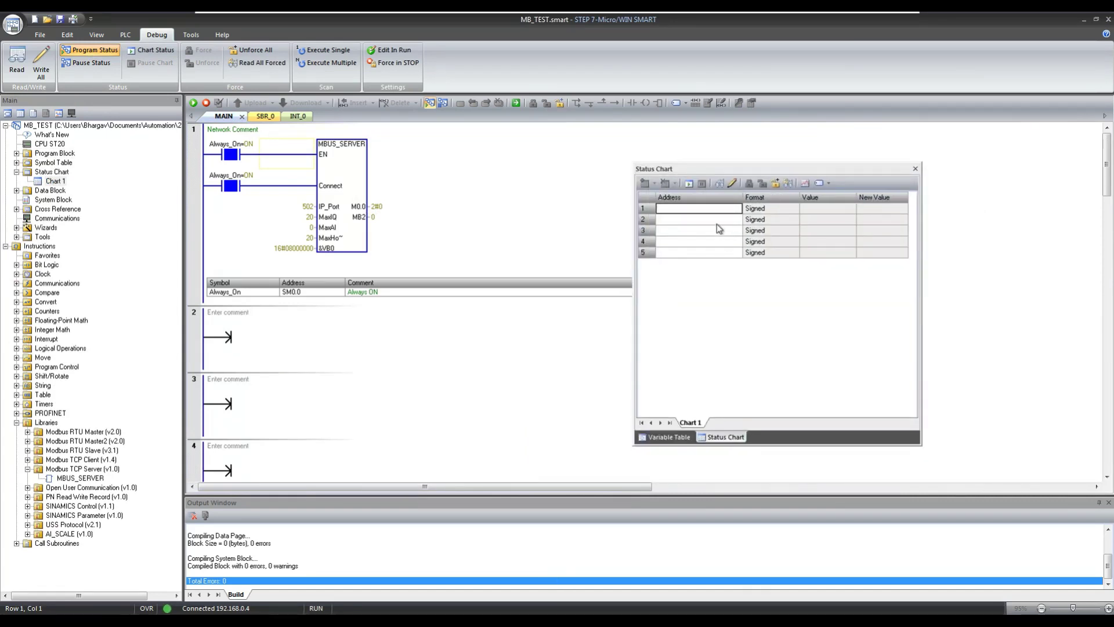
pyautogui.write('I0.0')
pyautogui.press('Return')
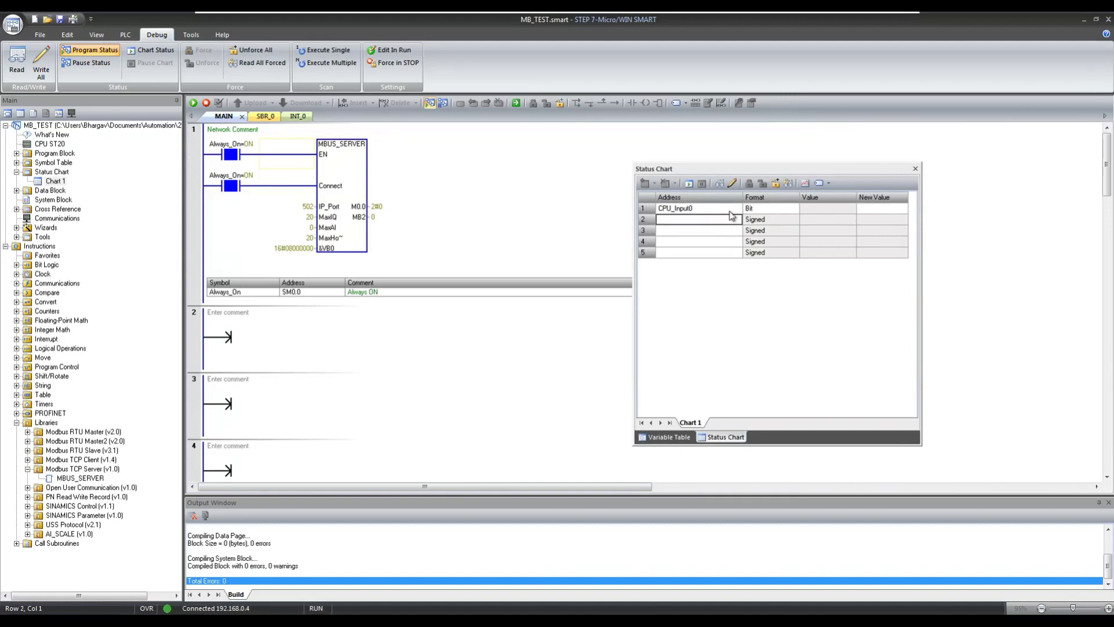
pyautogui.moveTo(741, 214); pyautogui.dragTo(743, 303)
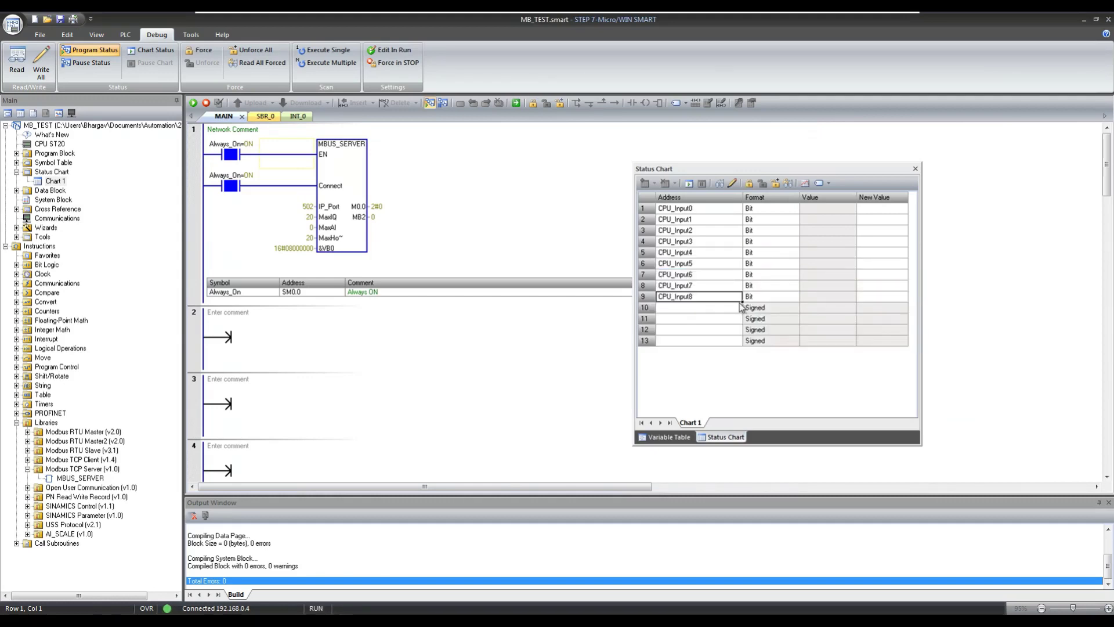
# - Add CPU_Output0–7 from row 10, deleting the extra Q1.0 entry
pyautogui.click(711, 311)
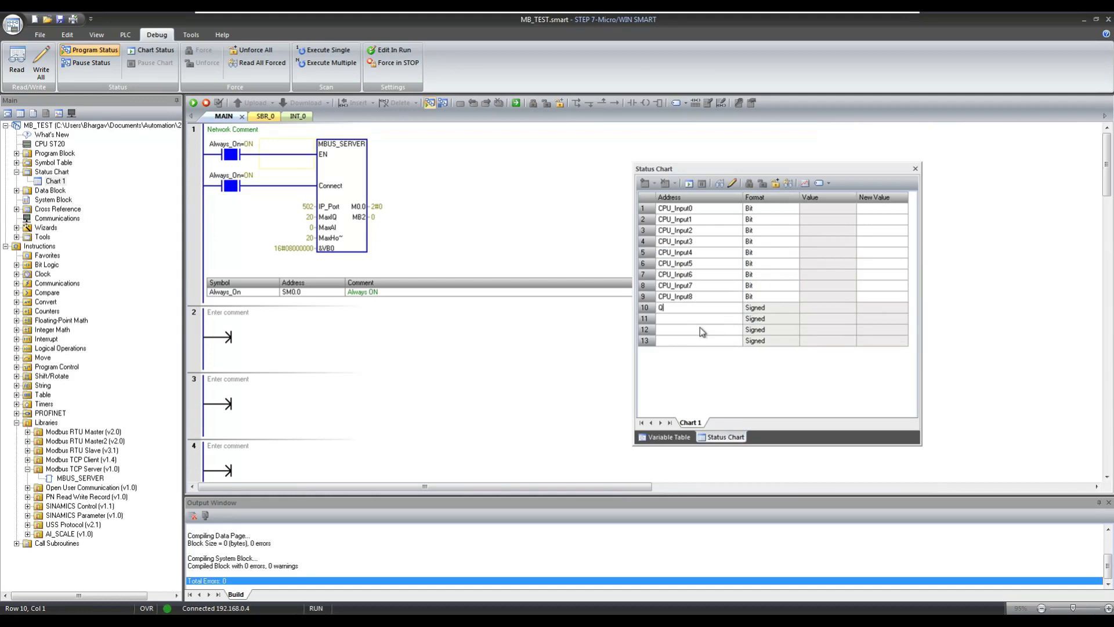
pyautogui.write('0.0')
pyautogui.press('Return')
pyautogui.moveTo(753, 314); pyautogui.dragTo(746, 400)
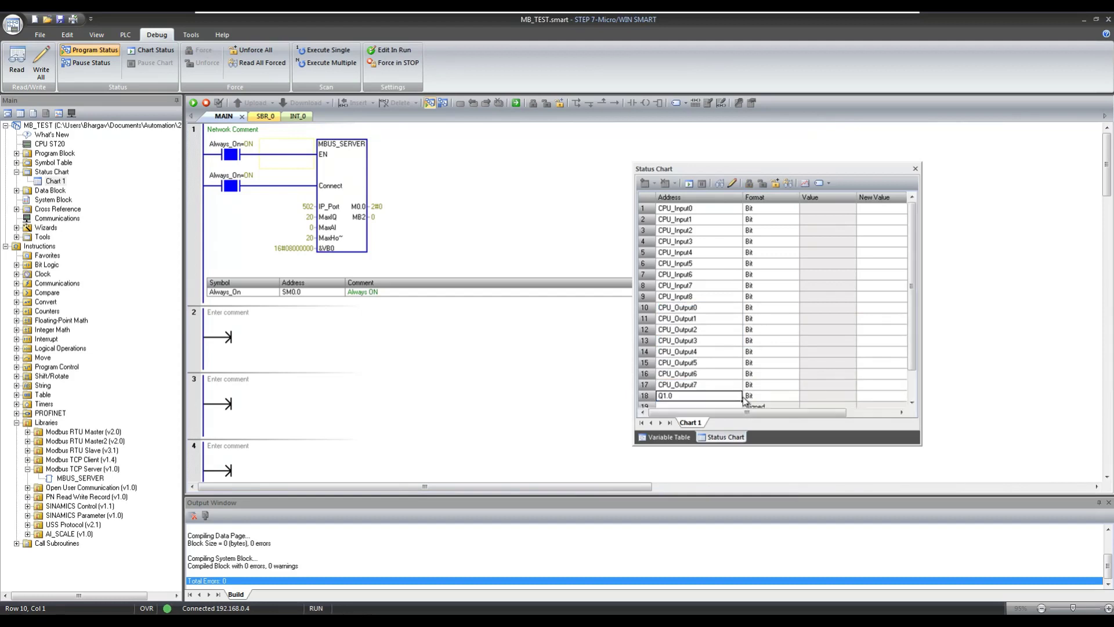
pyautogui.moveTo(921, 445); pyautogui.dragTo(992, 540)
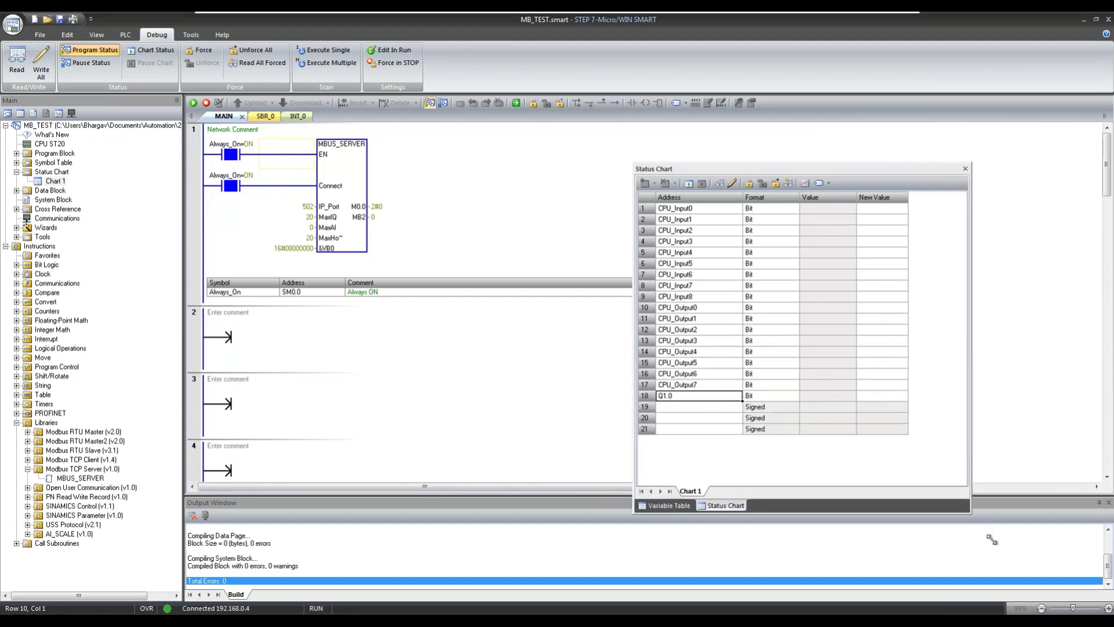
pyautogui.press('Delete')
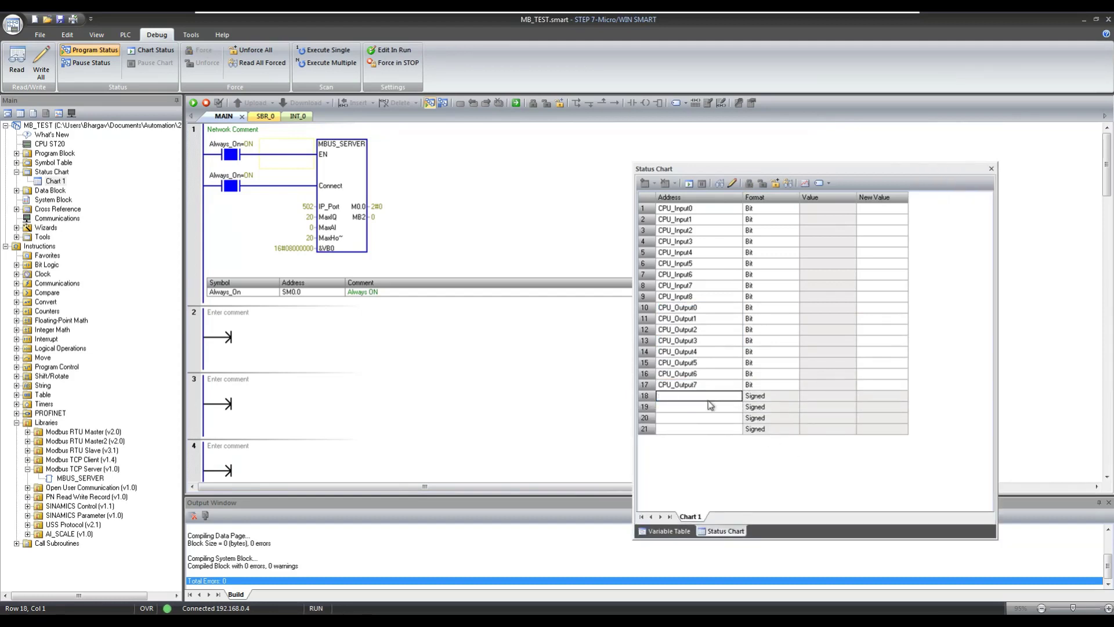
# - Add VW0, VW2 and VW4 to the chart and start Chart Status monitoring
pyautogui.click(710, 405)
pyautogui.write('VW')
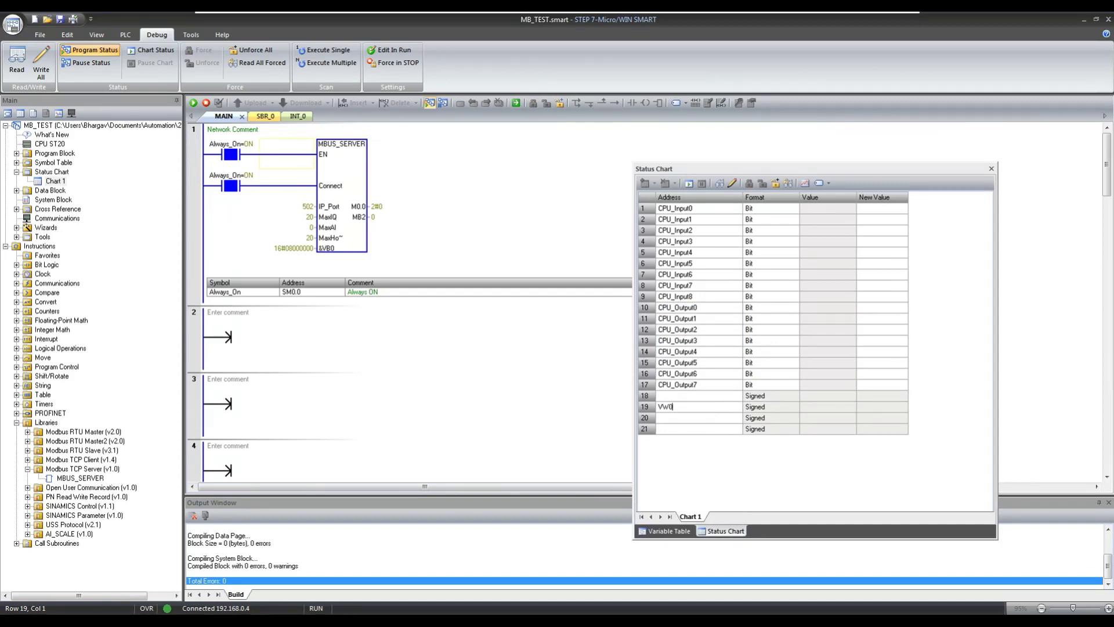
pyautogui.write('0')
pyautogui.press('Return')
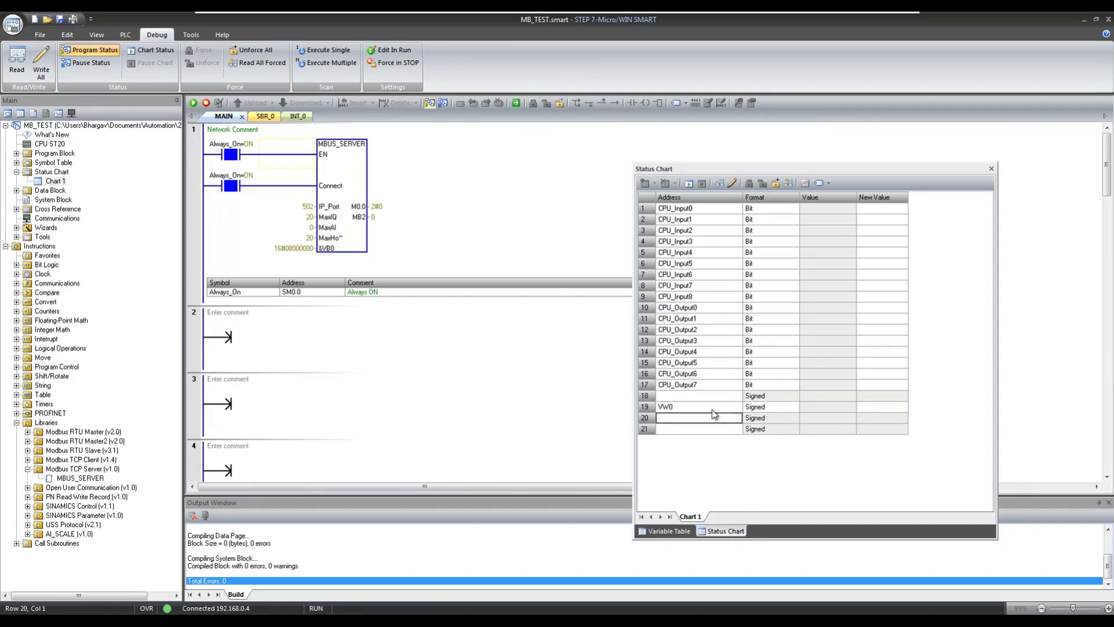
pyautogui.write('VW2')
pyautogui.press('Return')
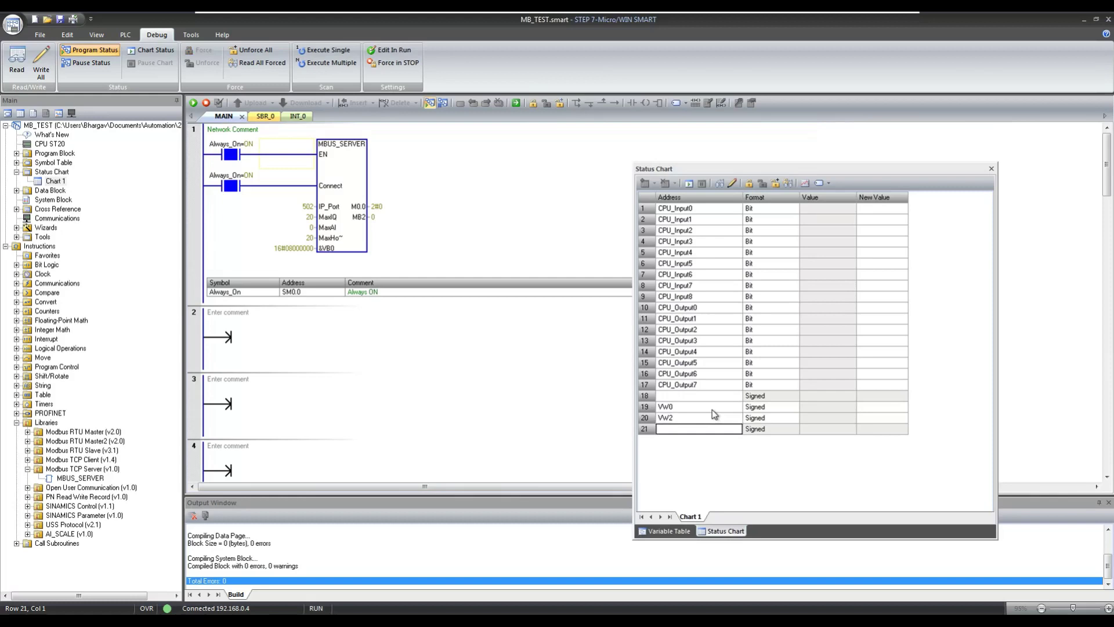
pyautogui.write('VW4')
pyautogui.click(690, 185)
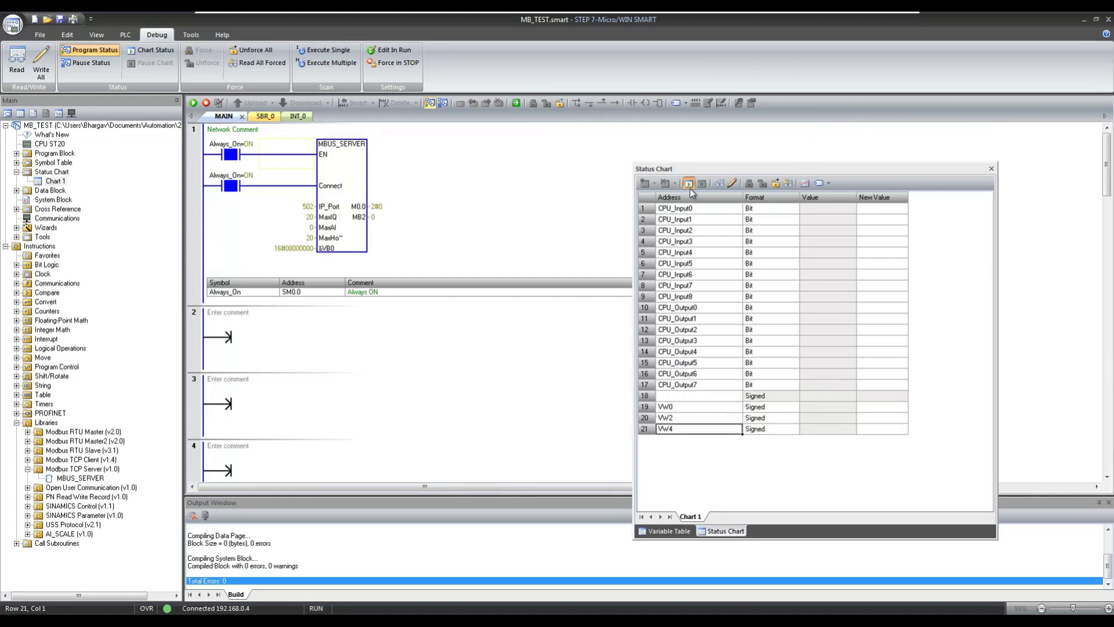
pyautogui.moveTo(758, 170); pyautogui.dragTo(782, 120)
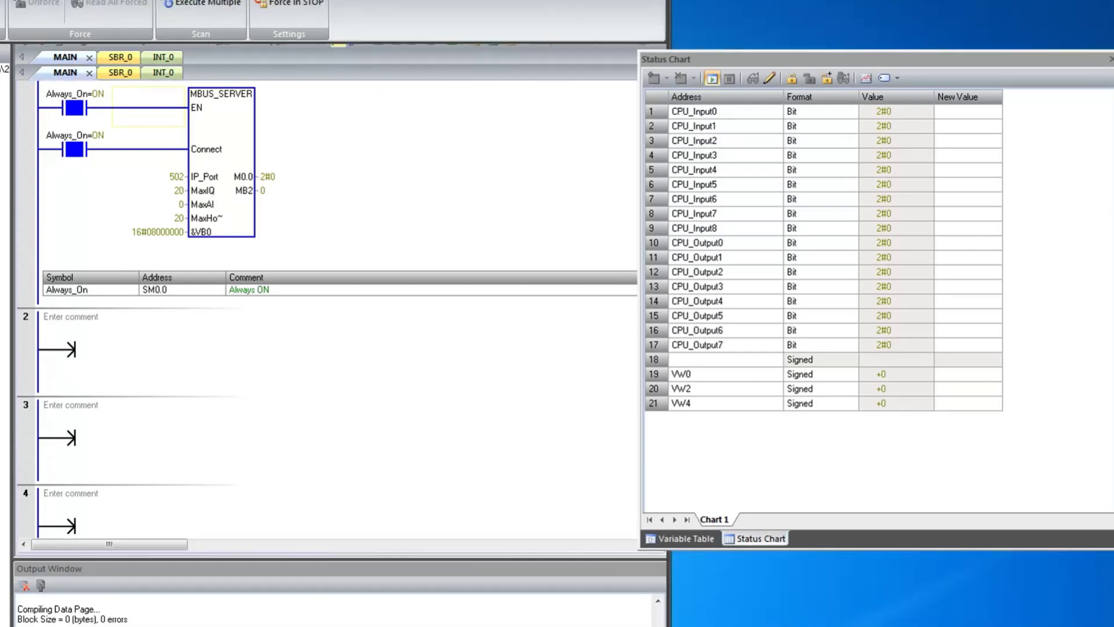
# - Float the Status Chart, move ModScan32 to the right, and set its Length to 10
pyautogui.moveTo(958, 58); pyautogui.dragTo(47, 135)
pyautogui.hotkey('alt', 'Tab')
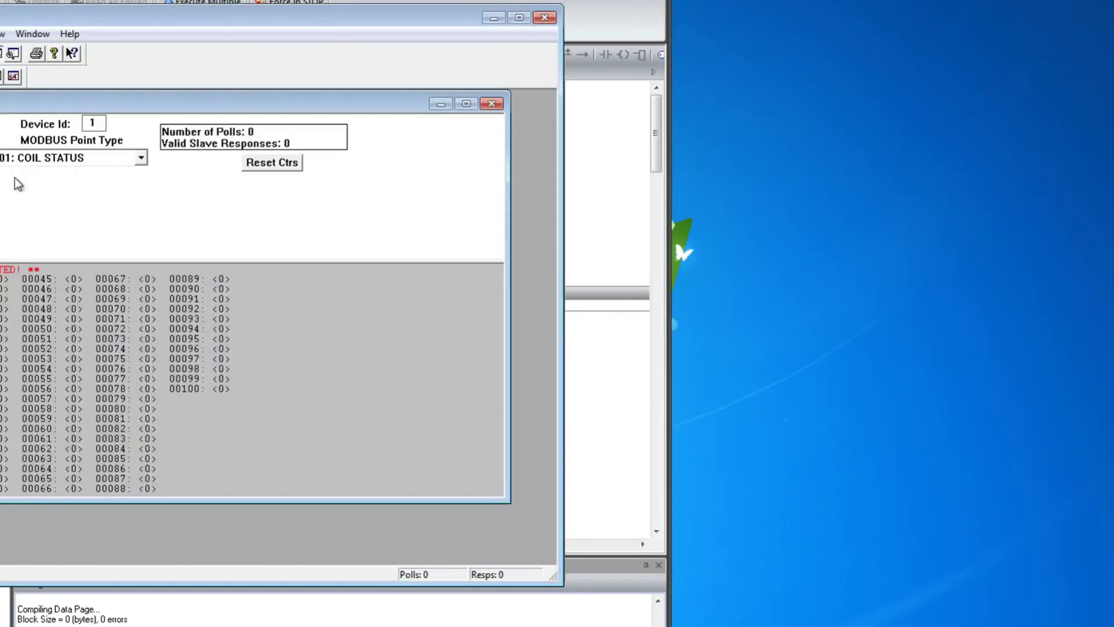
pyautogui.moveTo(65, 24); pyautogui.dragTo(800, 40)
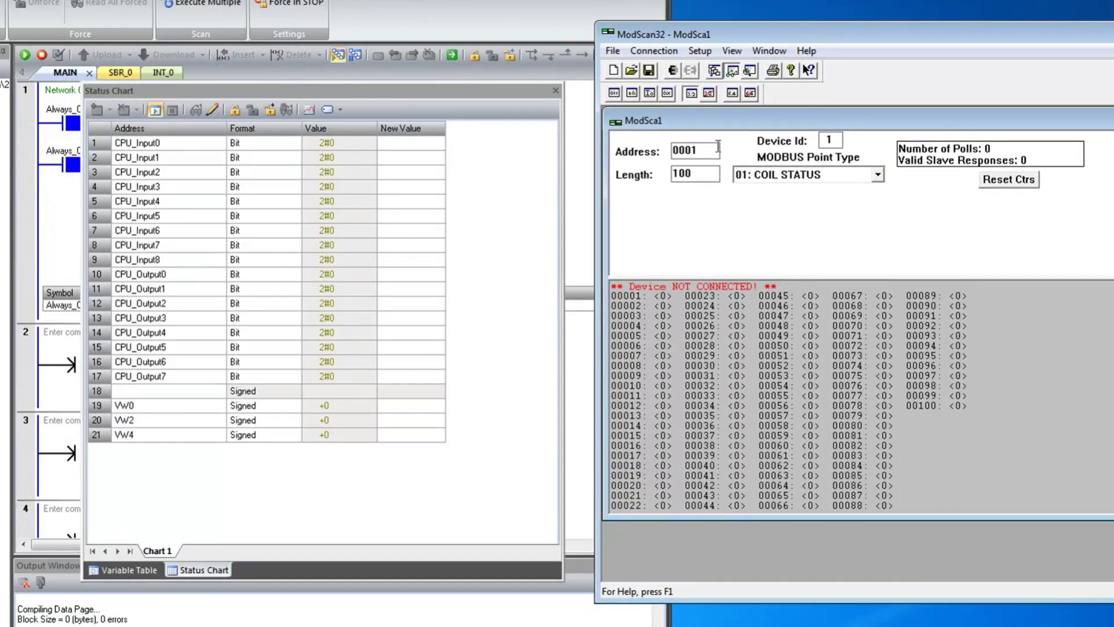
pyautogui.doubleClick(696, 177)
pyautogui.write('10')
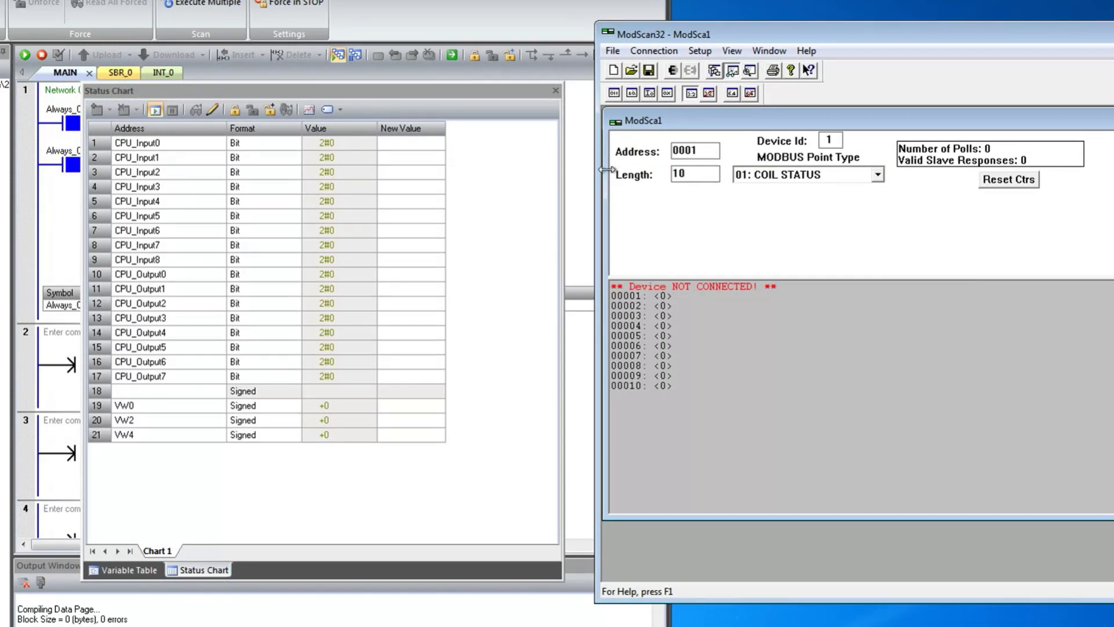
# - Connect ModScan32 to the remote TCP/IP server 192.168.0.4 on port 502
pyautogui.click(670, 52)
pyautogui.click(668, 69)
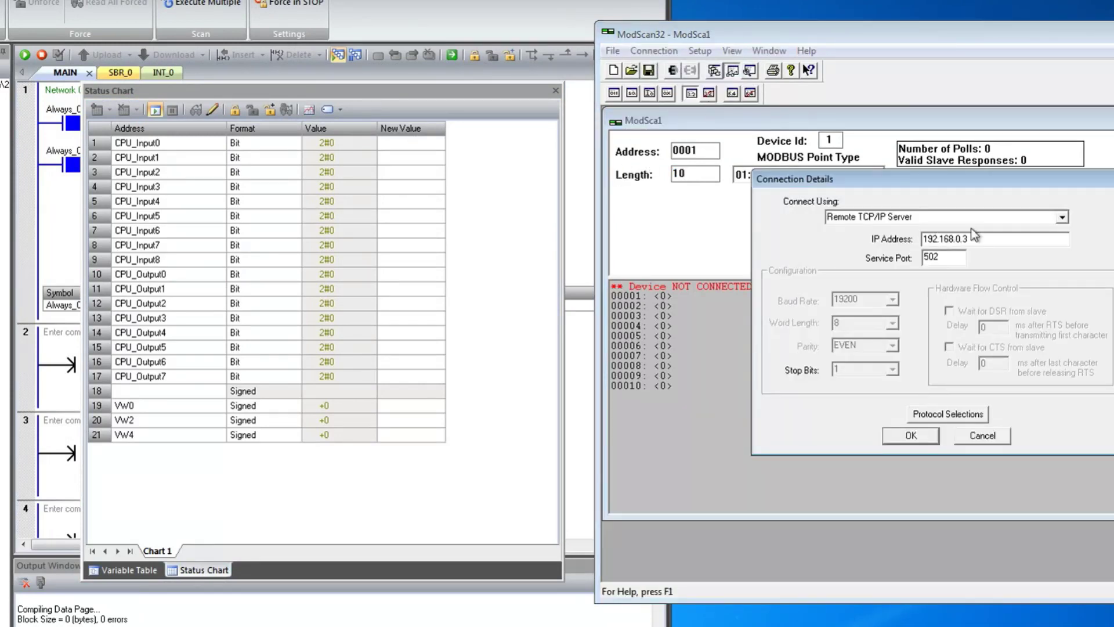
pyautogui.press('BackSpace')
pyautogui.write('4')
pyautogui.click(918, 436)
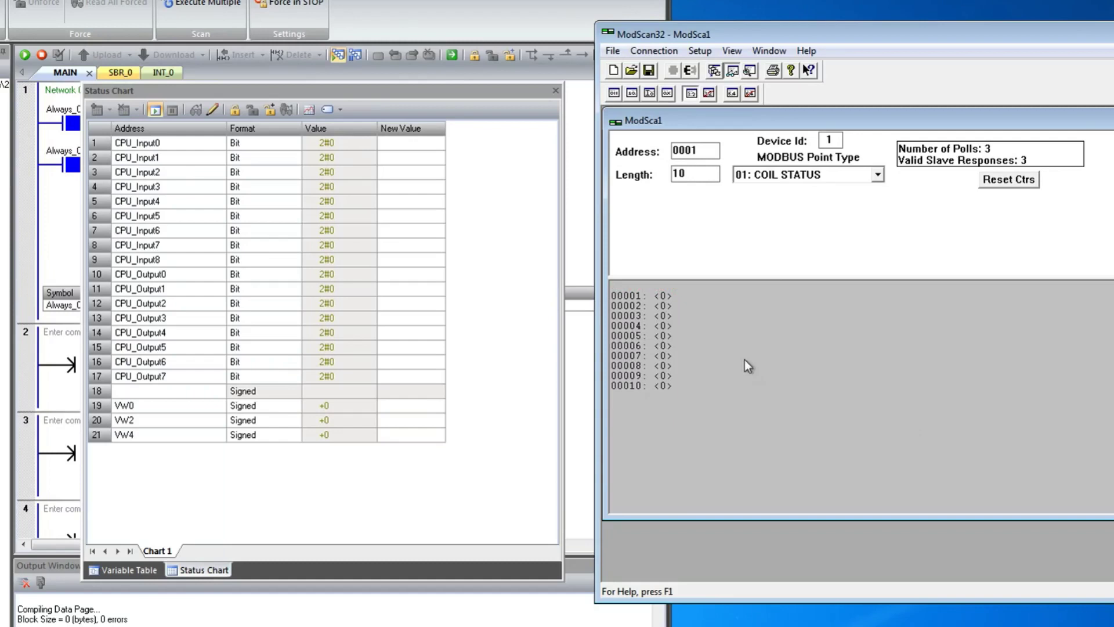
# - Write coil 00001 On from ModScan32
pyautogui.doubleClick(661, 298)
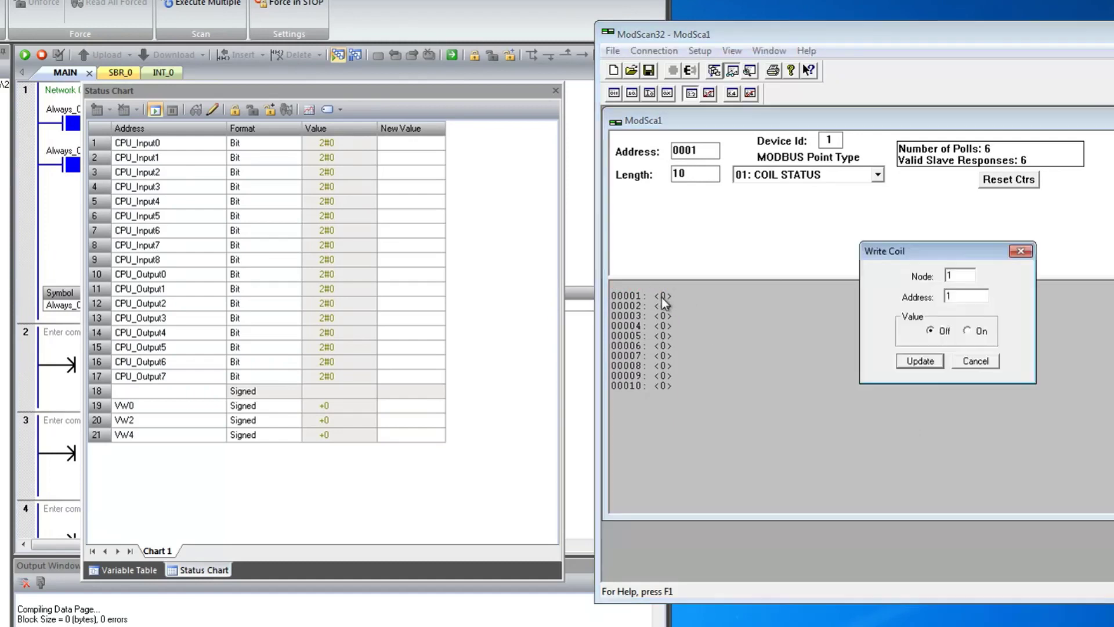
pyautogui.click(972, 335)
pyautogui.click(928, 363)
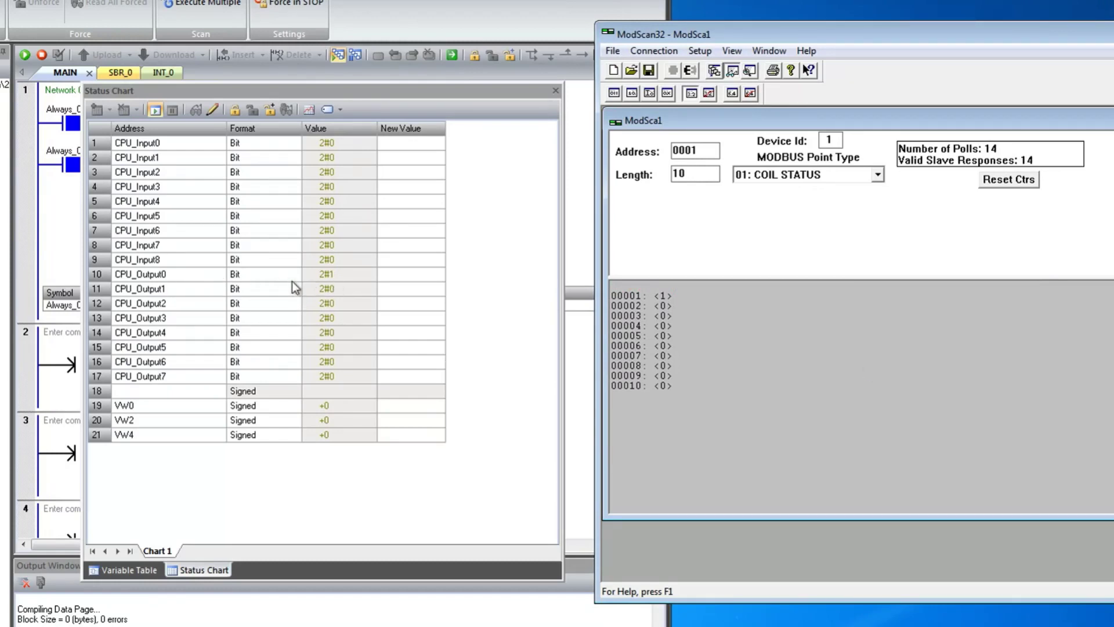
pyautogui.click(329, 276)
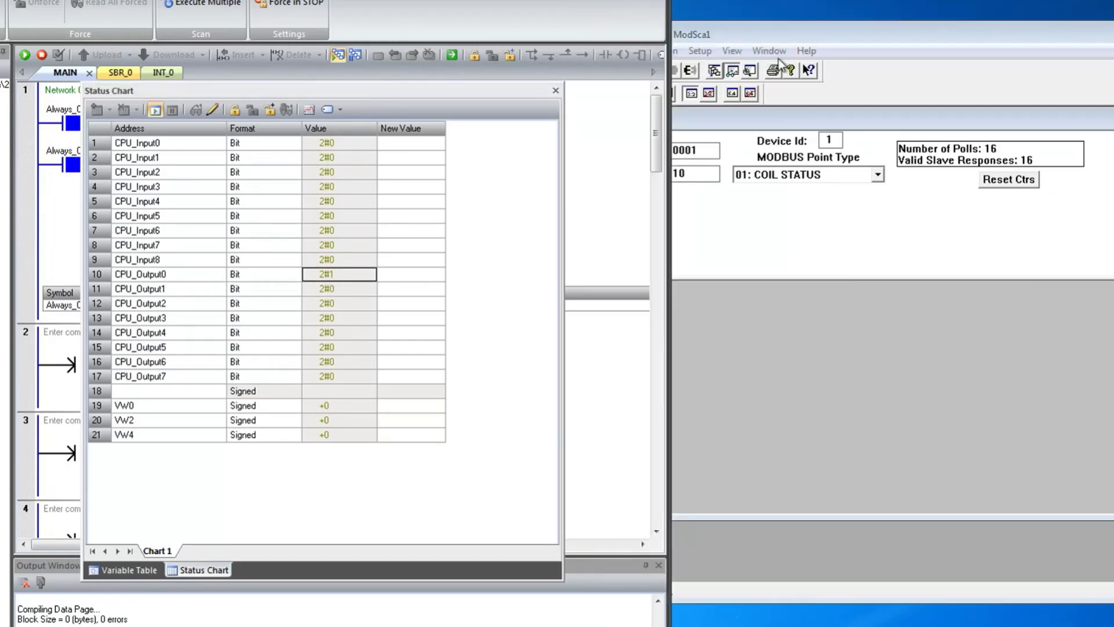
pyautogui.moveTo(775, 34); pyautogui.dragTo(886, 46)
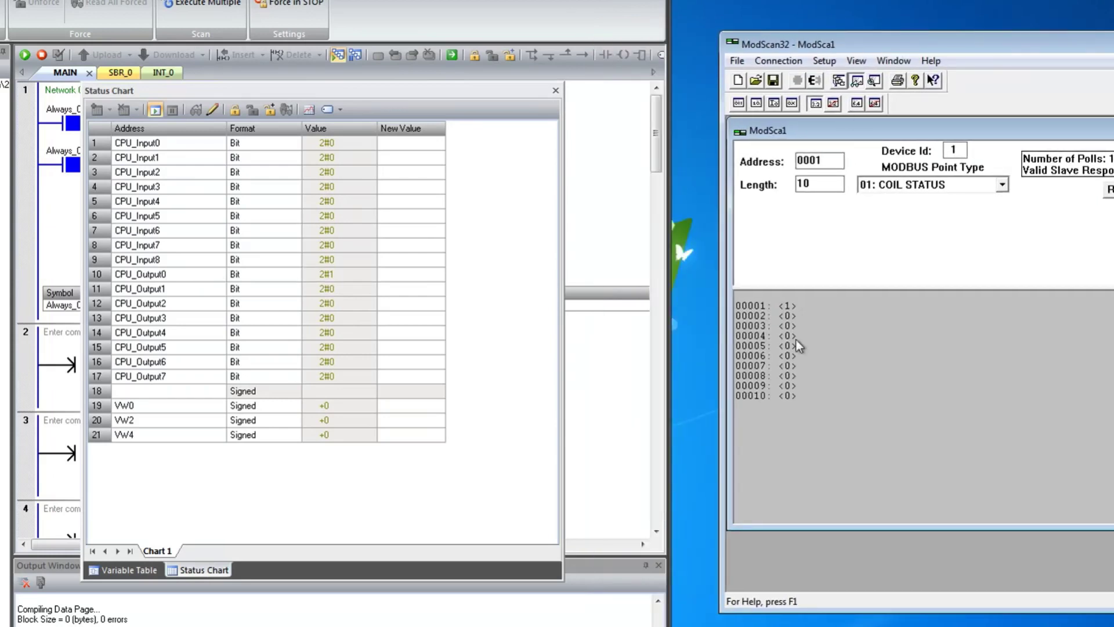
# - Write the value 1 to CPU_Output1 and CPU_Output2 from the status chart
pyautogui.click(427, 292)
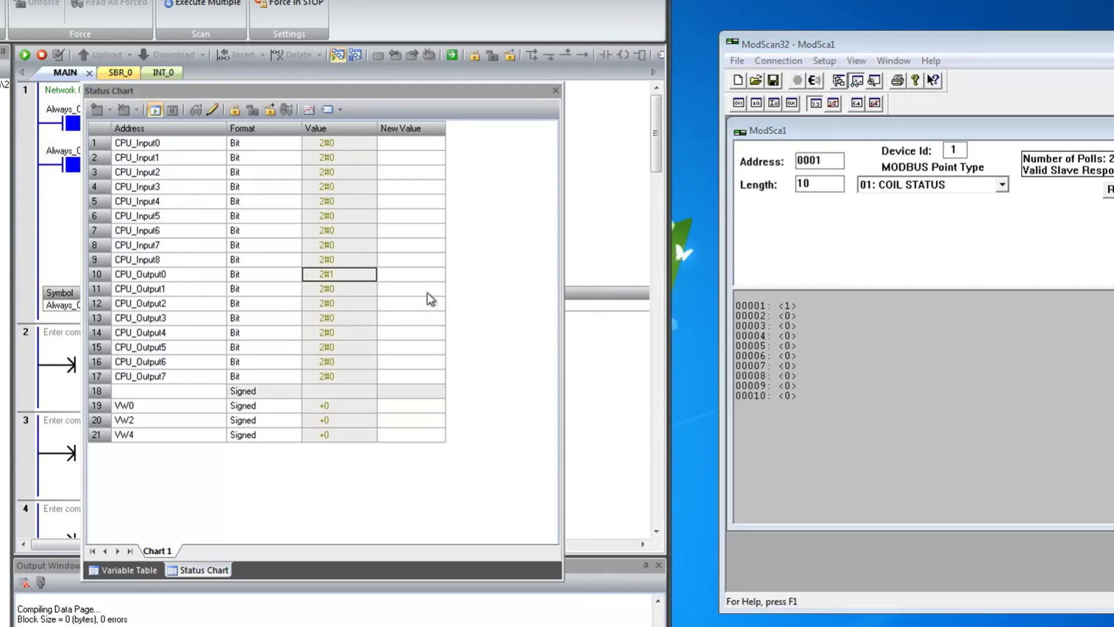
pyautogui.write('1')
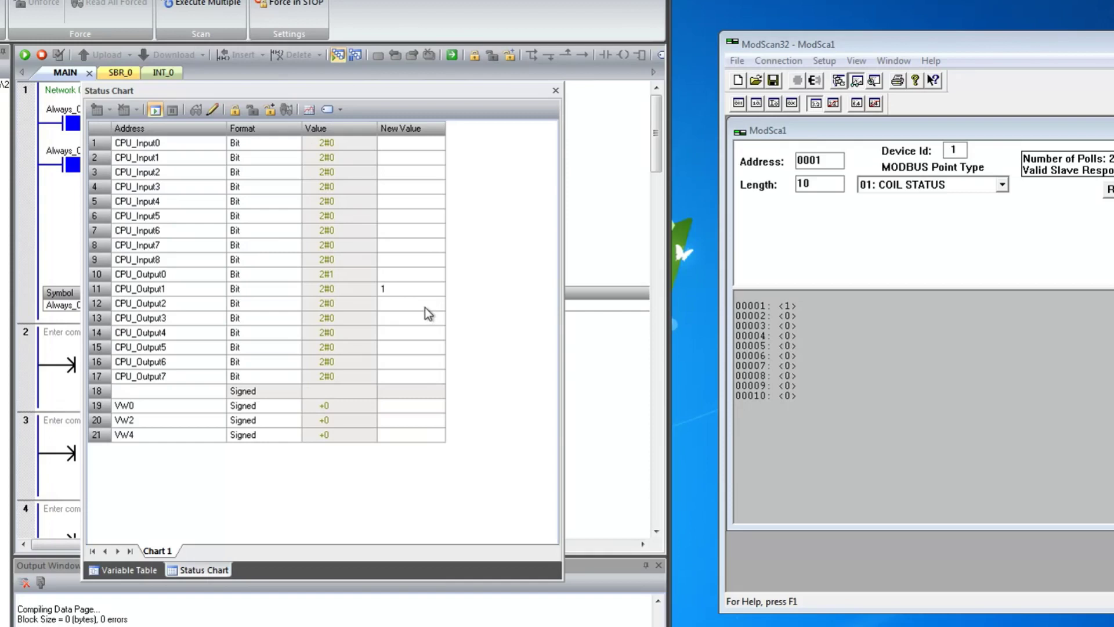
pyautogui.press('Return')
pyautogui.click(213, 111)
pyautogui.click(399, 303)
pyautogui.write('1')
pyautogui.press('Return')
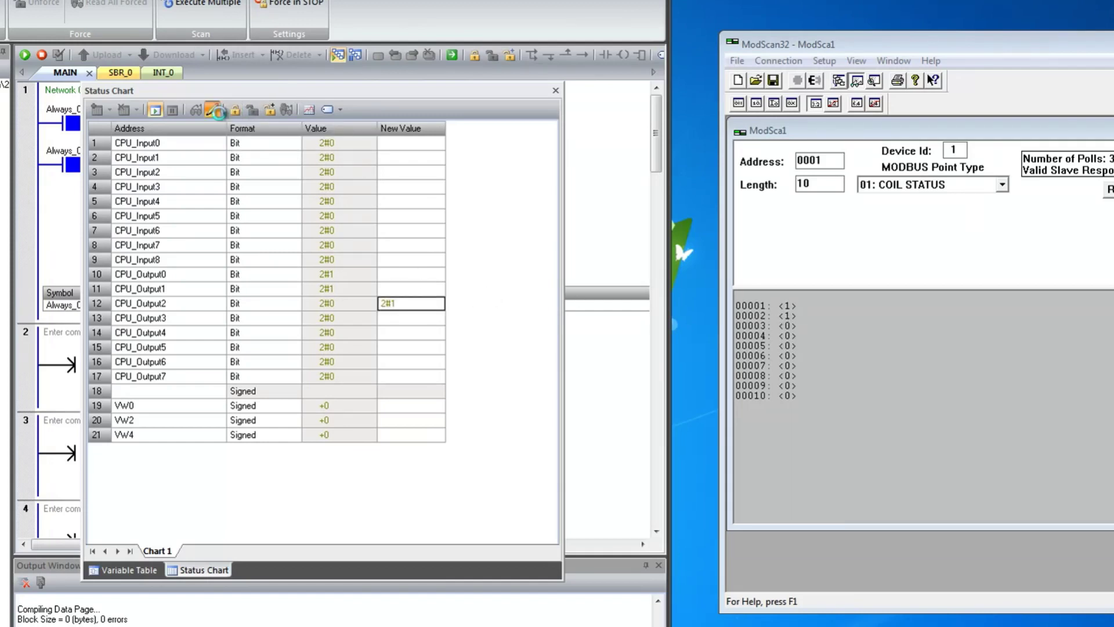
pyautogui.click(220, 113)
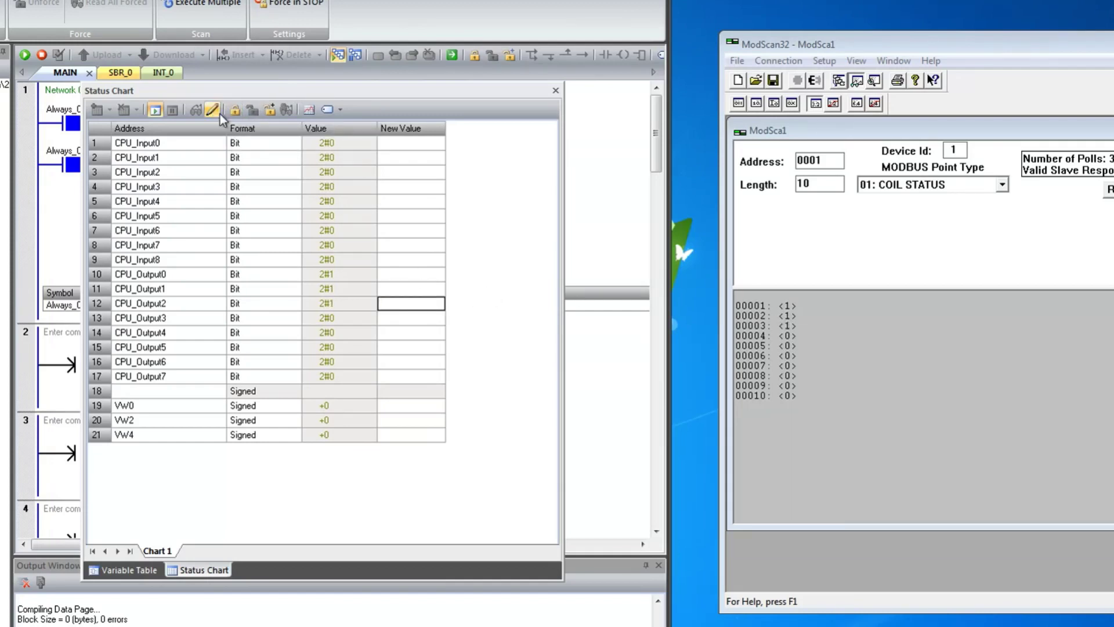
# - Write coils 00001, 00002 and 00003 Off from ModScan32
pyautogui.doubleClick(786, 308)
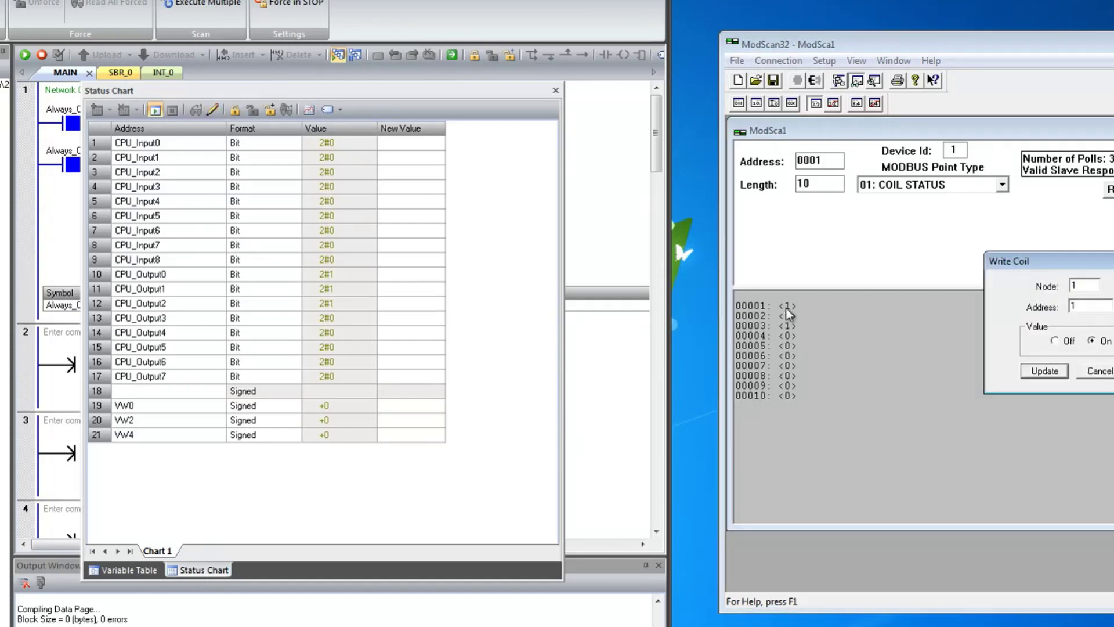
pyautogui.click(1055, 374)
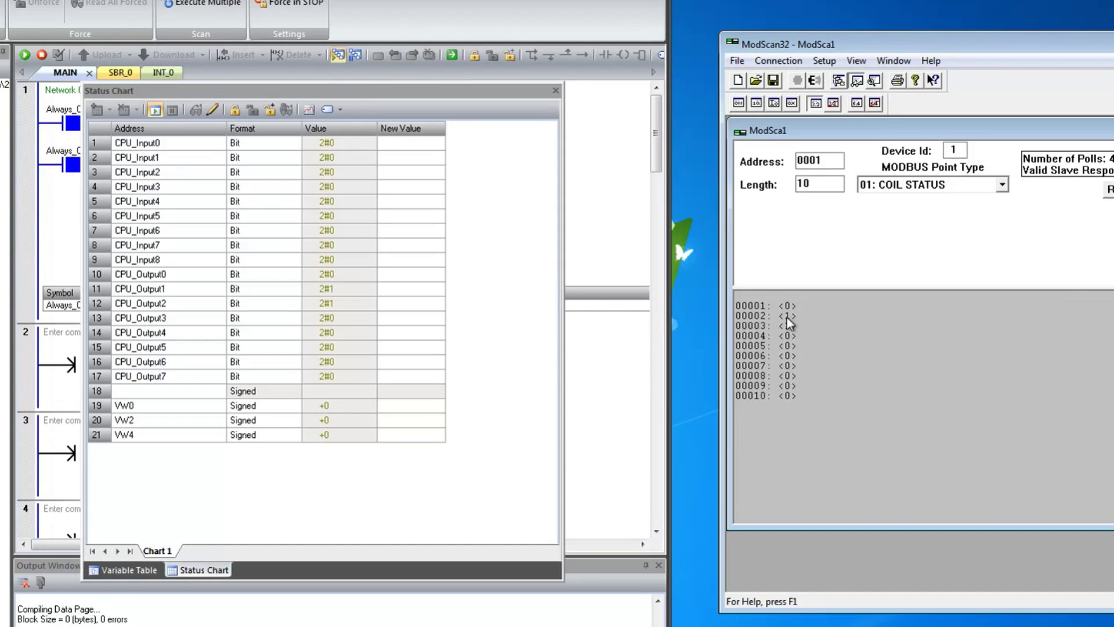
pyautogui.doubleClick(787, 316)
pyautogui.click(1044, 371)
pyautogui.doubleClick(784, 328)
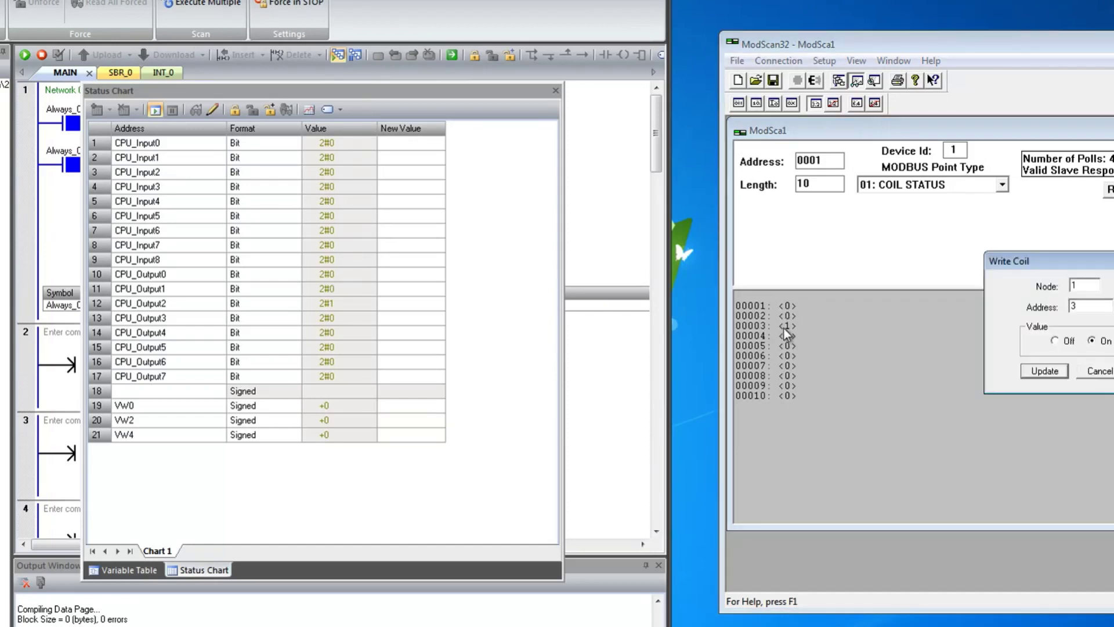
pyautogui.click(1052, 370)
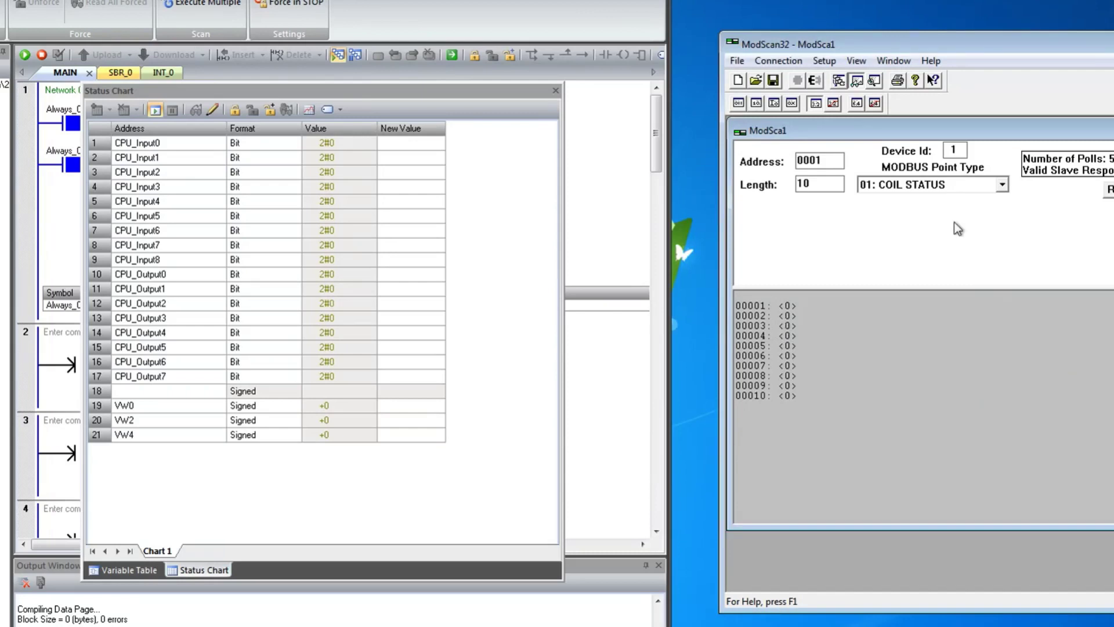
pyautogui.click(1002, 185)
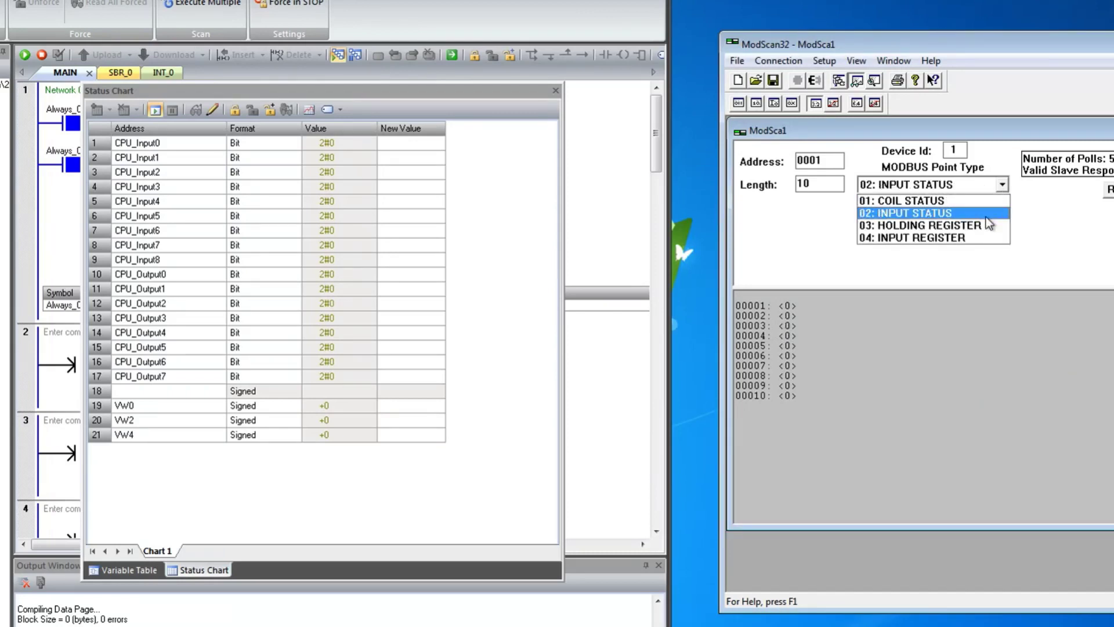
# - Switch the ModScan32 point type to 02: INPUT STATUS to read inputs 10001–10010
pyautogui.click(986, 204)
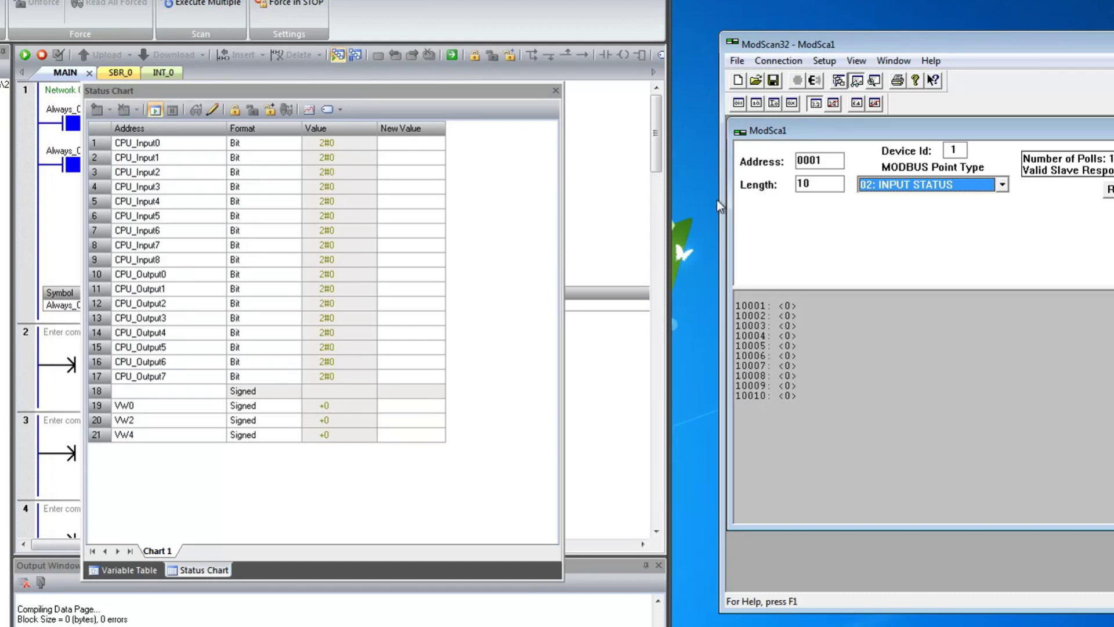
# - Poll 03: HOLDING REGISTER points and show their values as decimal integers
pyautogui.click(947, 190)
pyautogui.click(925, 226)
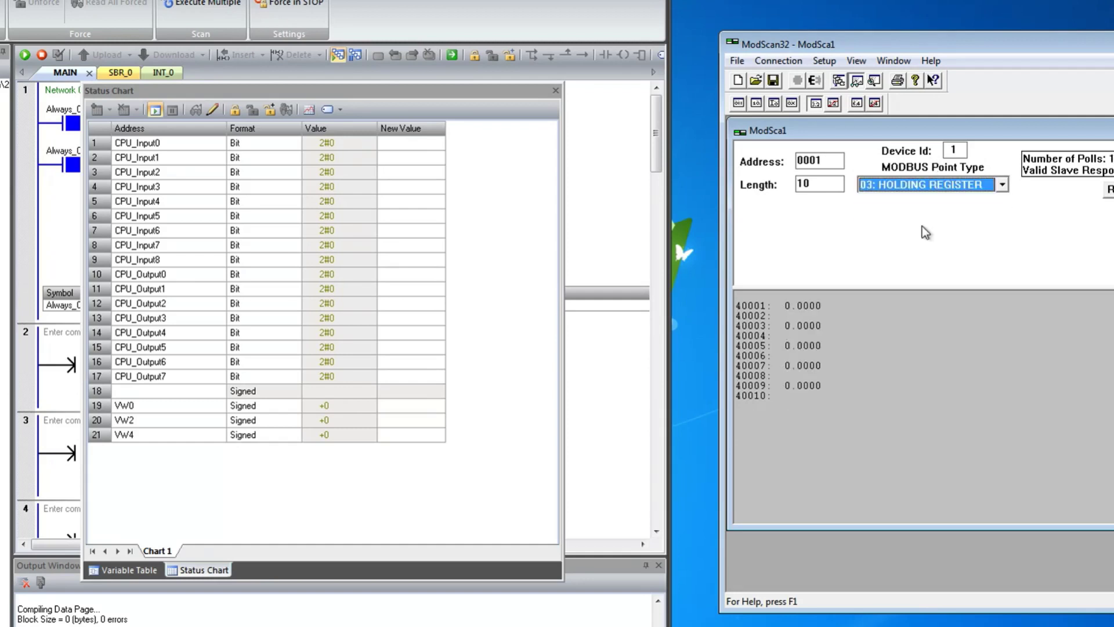
pyautogui.click(793, 105)
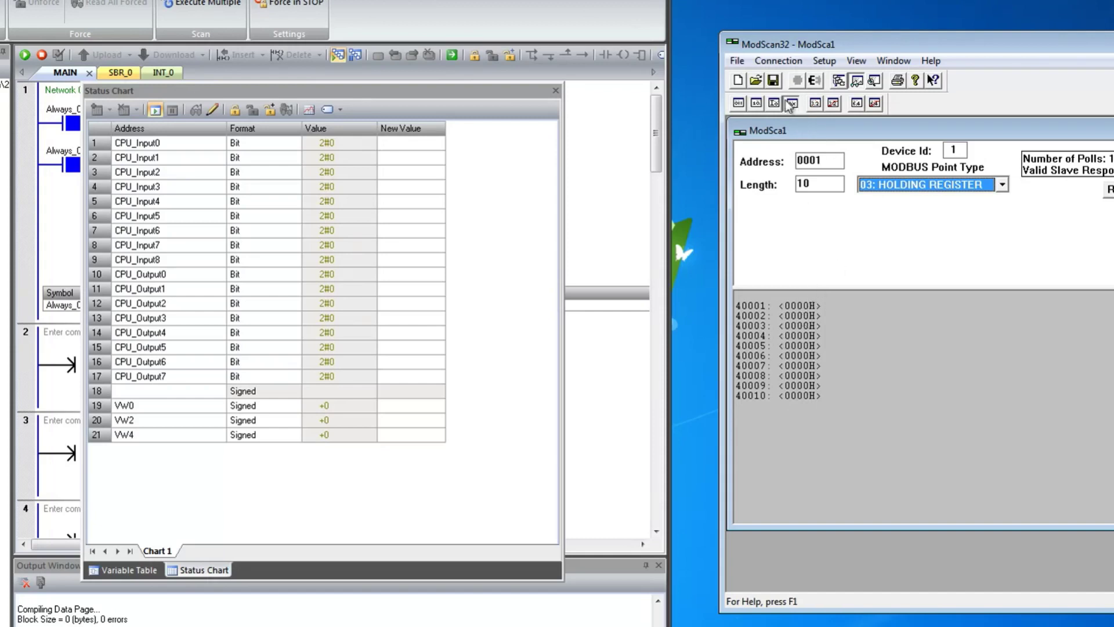
pyautogui.click(775, 103)
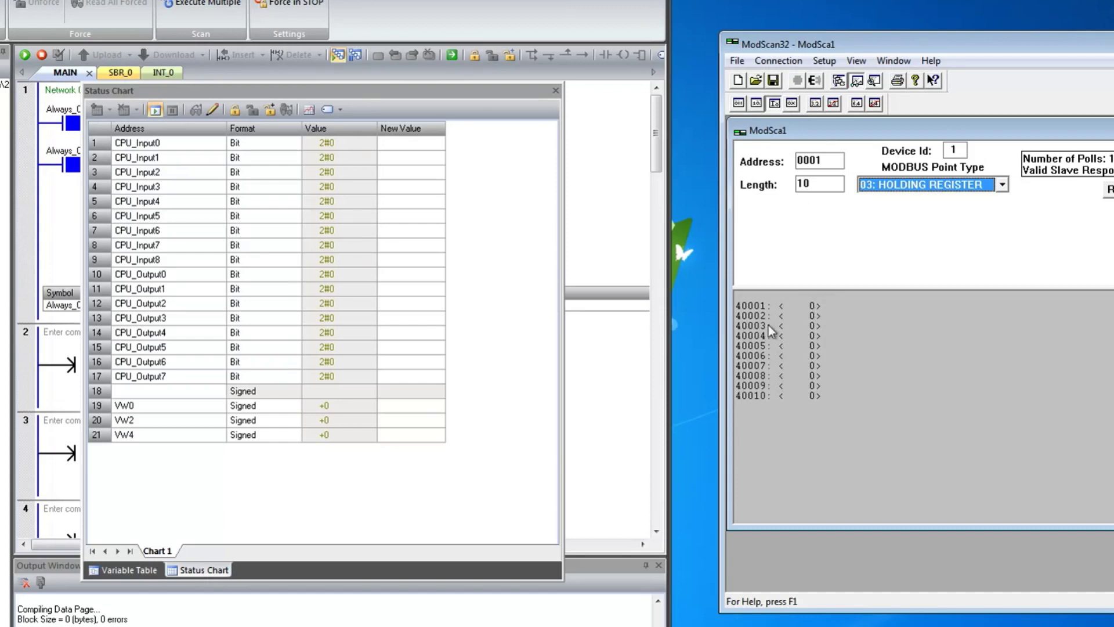
# - Write 10, 20 and 30 to VW0, VW2 and VW4 in the Status Chart
pyautogui.click(430, 406)
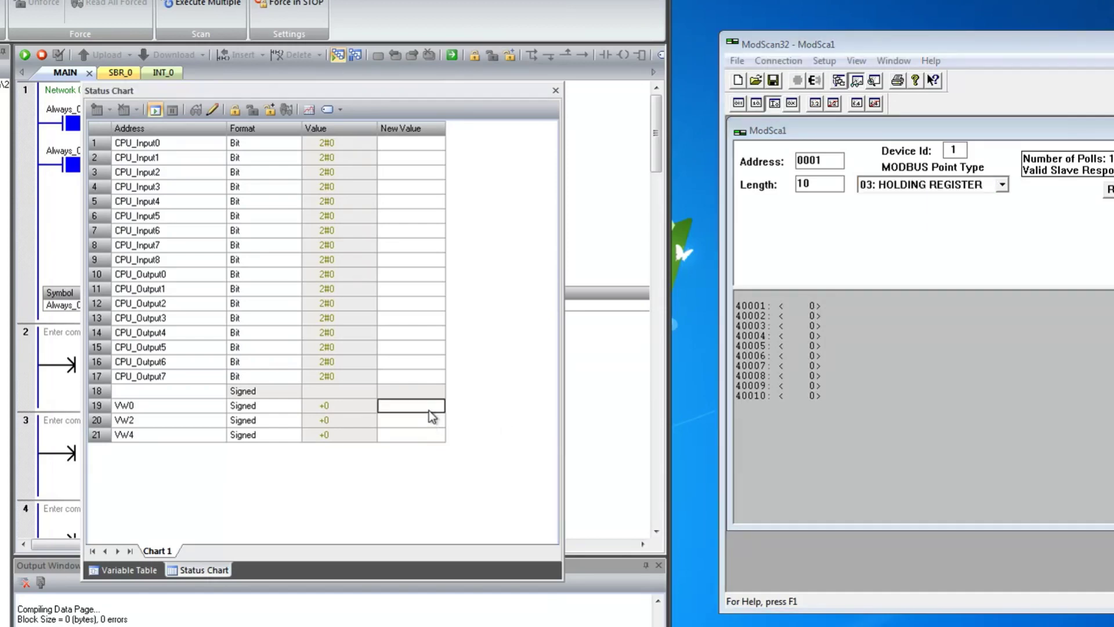
pyautogui.write('10')
pyautogui.click(213, 111)
pyautogui.click(427, 420)
pyautogui.write('20')
pyautogui.click(214, 111)
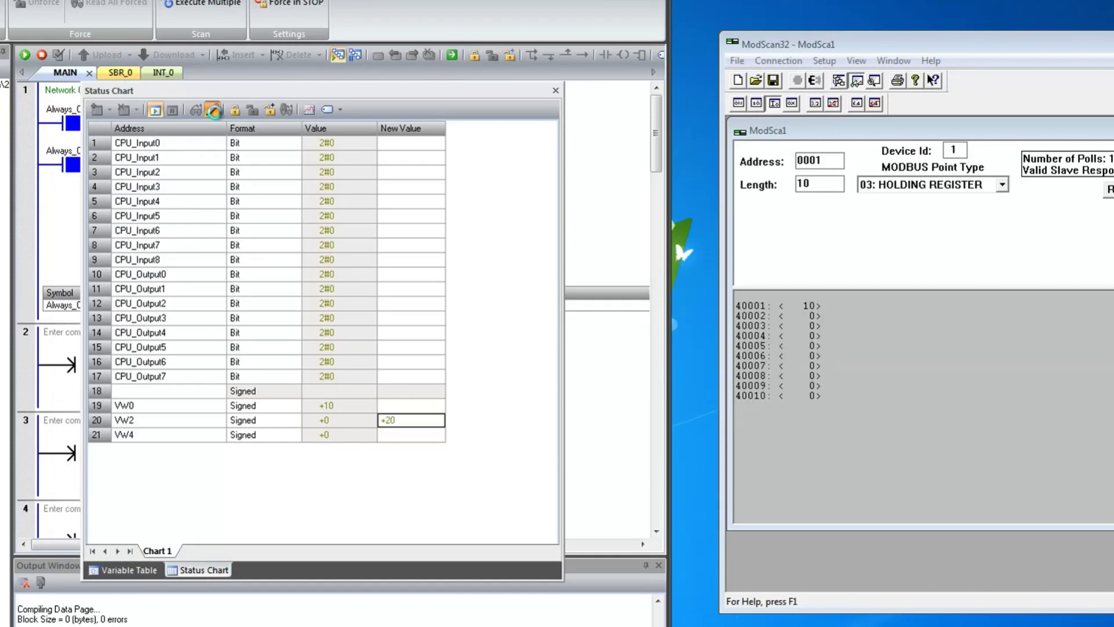
pyautogui.click(431, 440)
pyautogui.write('30')
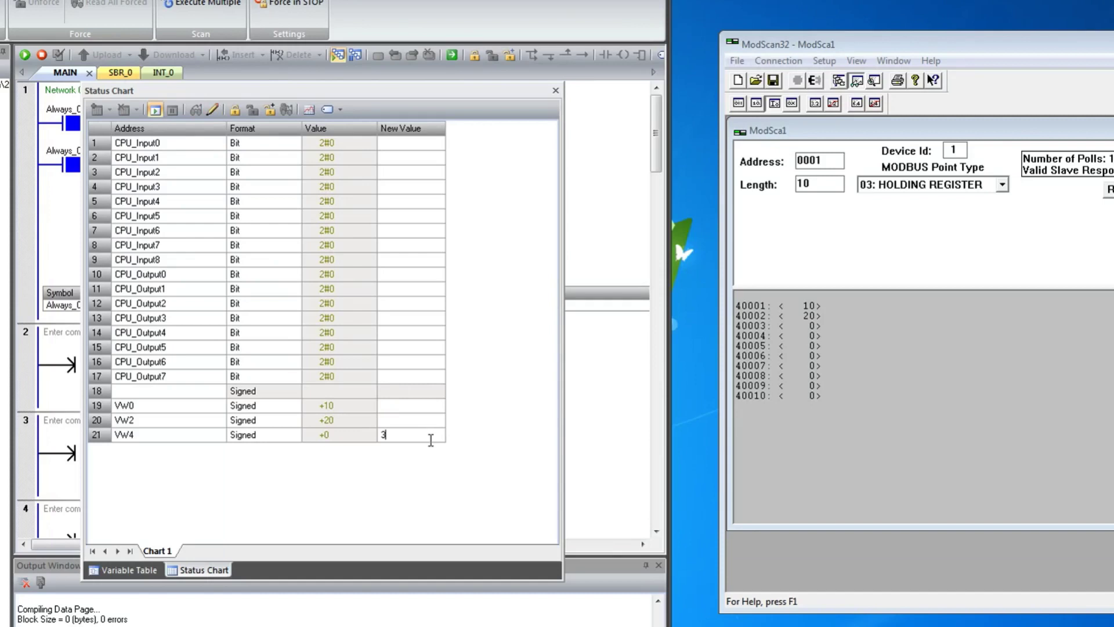
pyautogui.click(214, 112)
# - Write 11, 22 and 33 to registers 40001, 40002 and 40003 from ModScan32
pyautogui.doubleClick(810, 308)
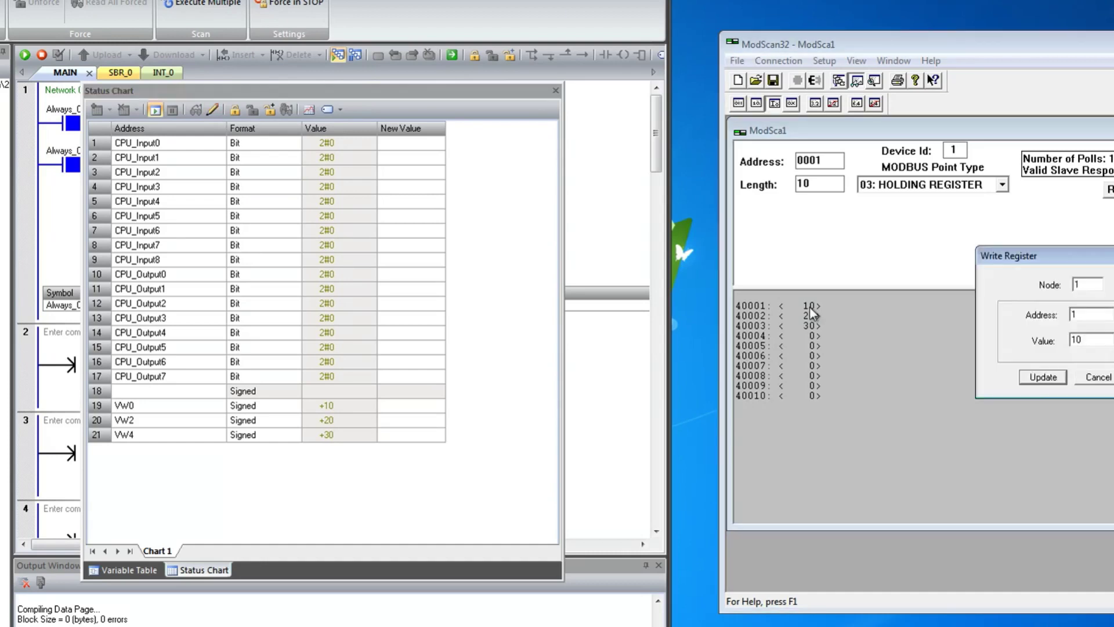
pyautogui.doubleClick(1079, 340)
pyautogui.write('11')
pyautogui.click(1066, 375)
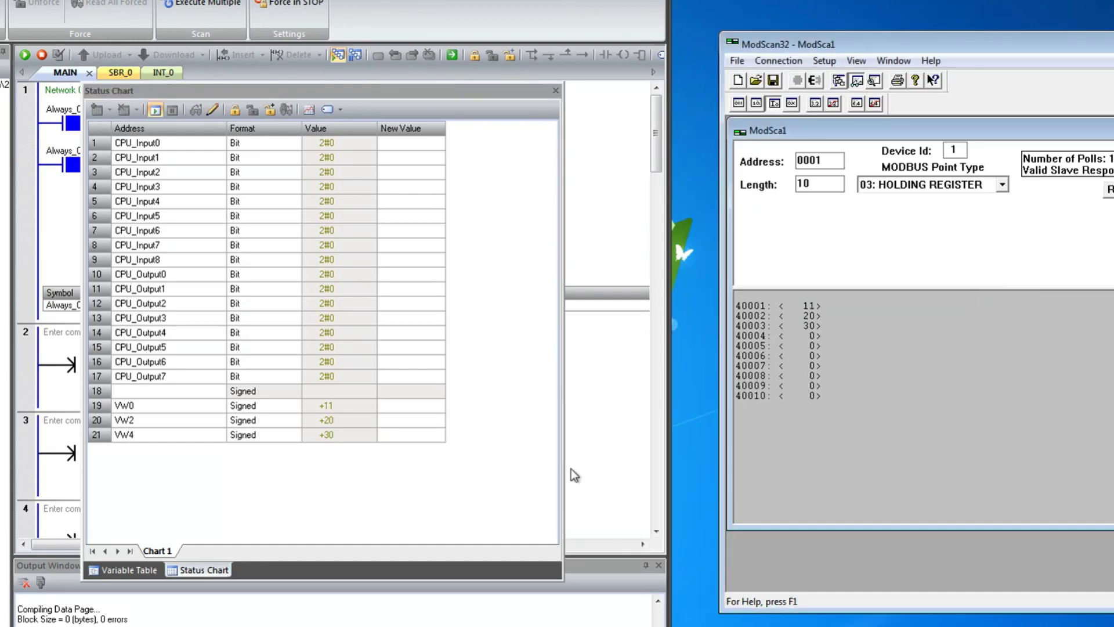
pyautogui.doubleClick(814, 317)
pyautogui.doubleClick(1091, 342)
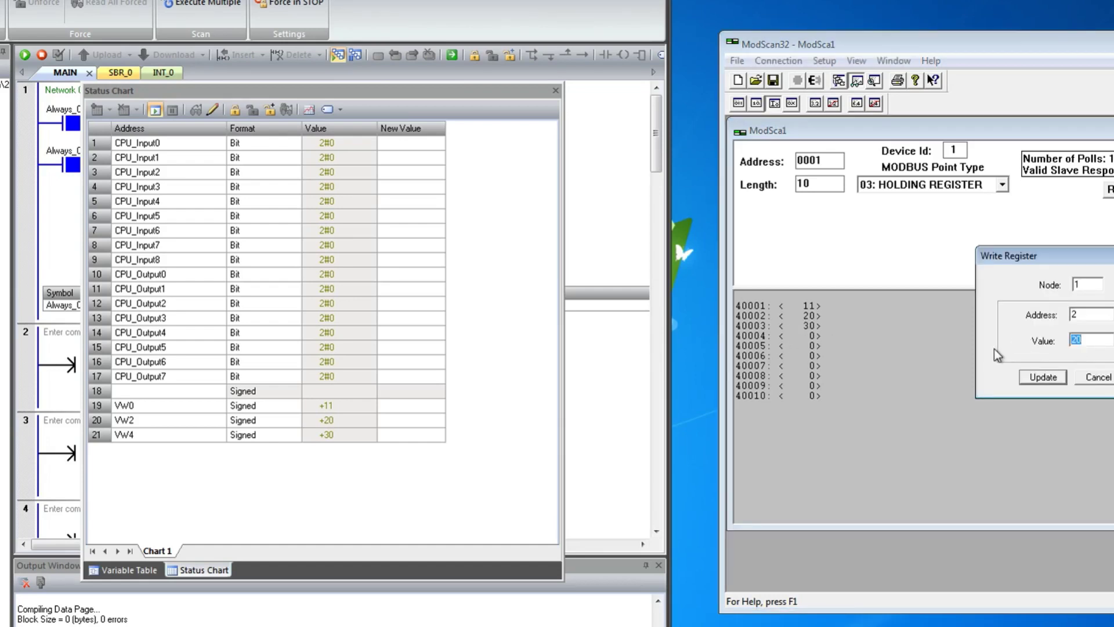
pyautogui.write('22')
pyautogui.click(1043, 377)
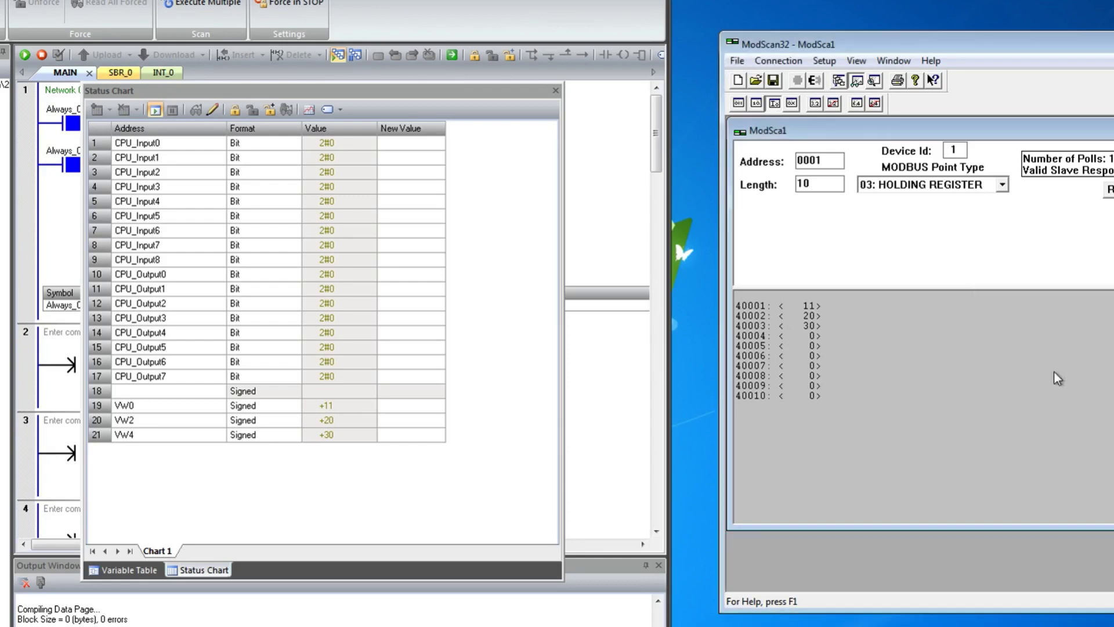
pyautogui.doubleClick(812, 326)
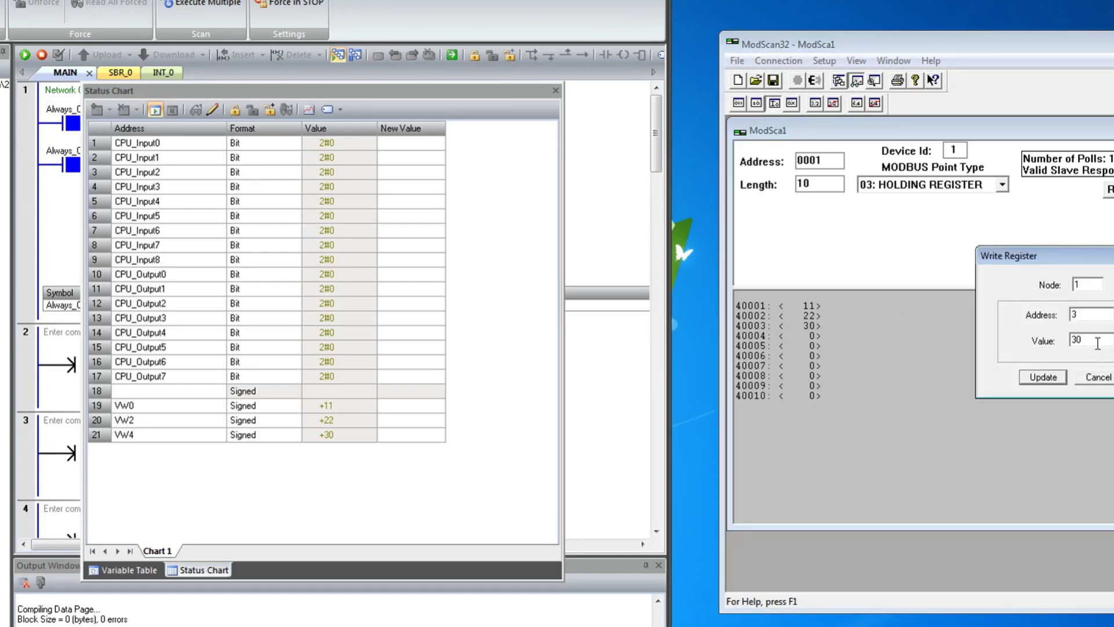
pyautogui.moveTo(1099, 343); pyautogui.dragTo(995, 344)
pyautogui.write('33')
pyautogui.click(1048, 378)
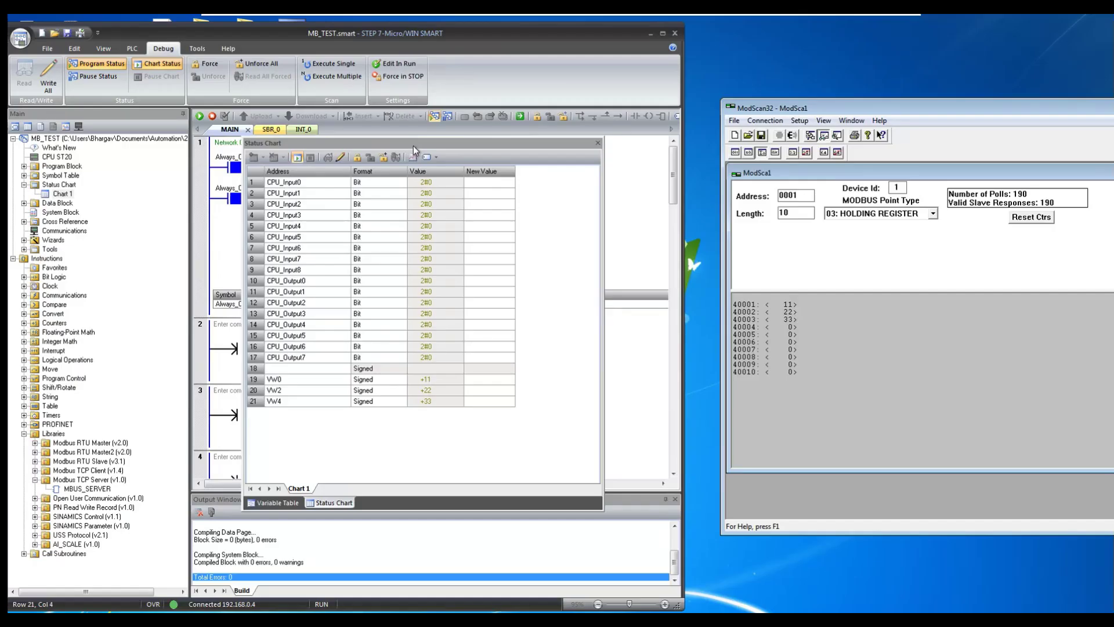
# - Move the status chart lower, set the poll length to 20 and reset the counters
pyautogui.moveTo(309, 94); pyautogui.dragTo(331, 311)
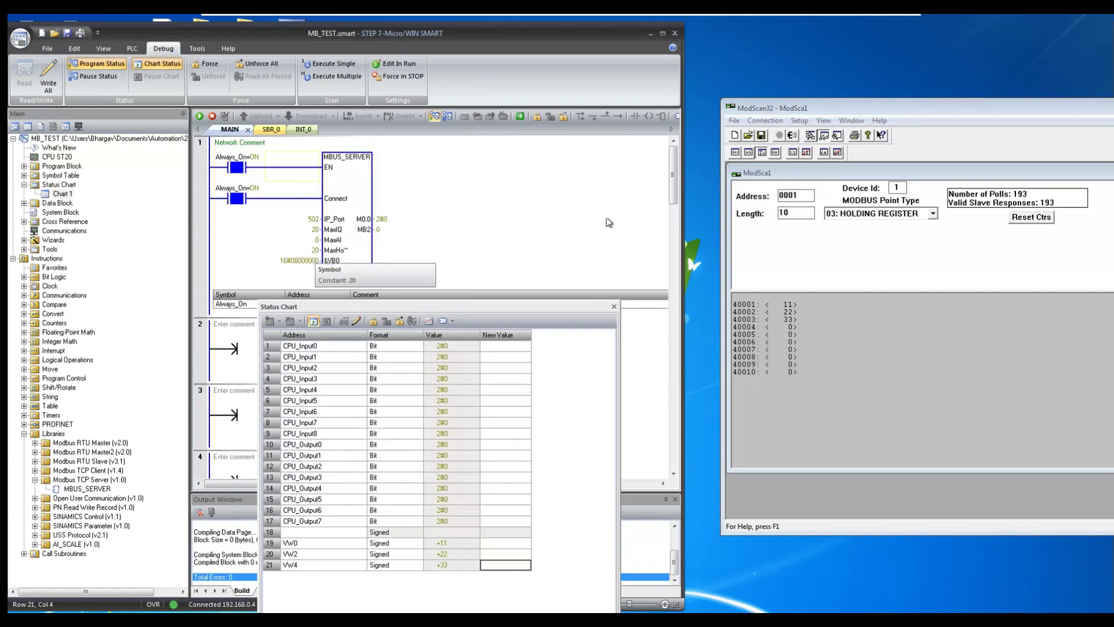
pyautogui.click(797, 211)
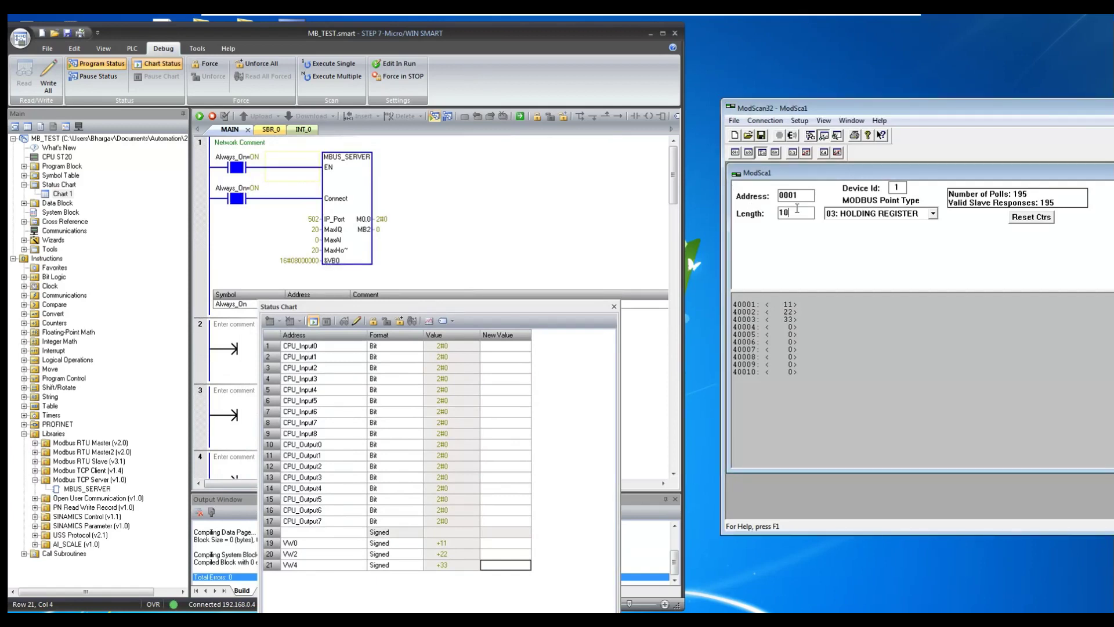
pyautogui.press('BackSpace')
pyautogui.press('BackSpace')
pyautogui.write('2')
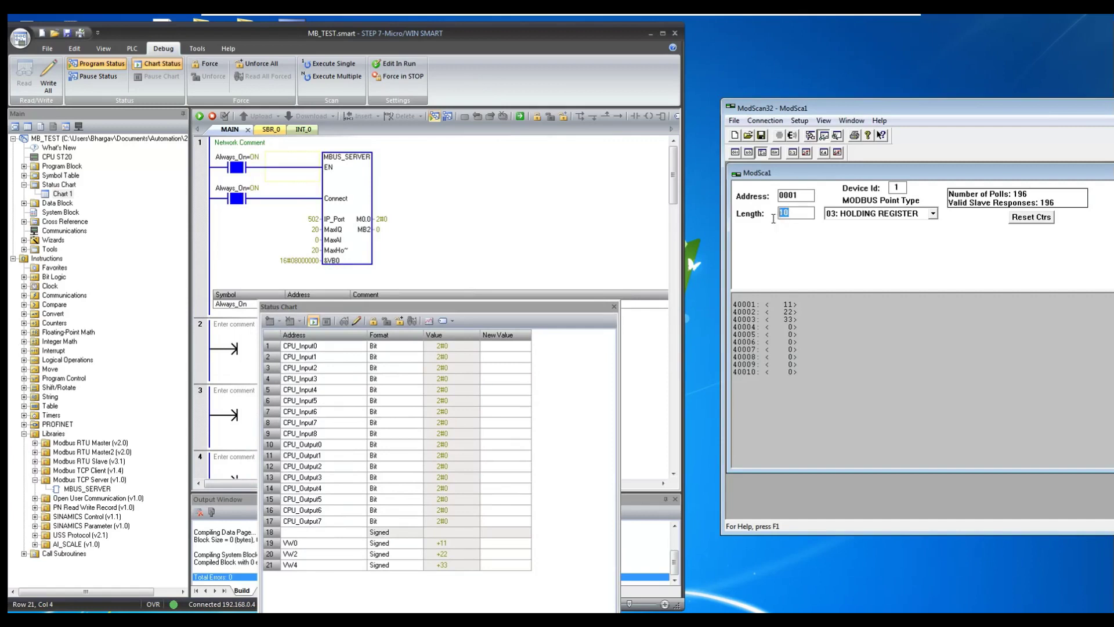
pyautogui.write('0')
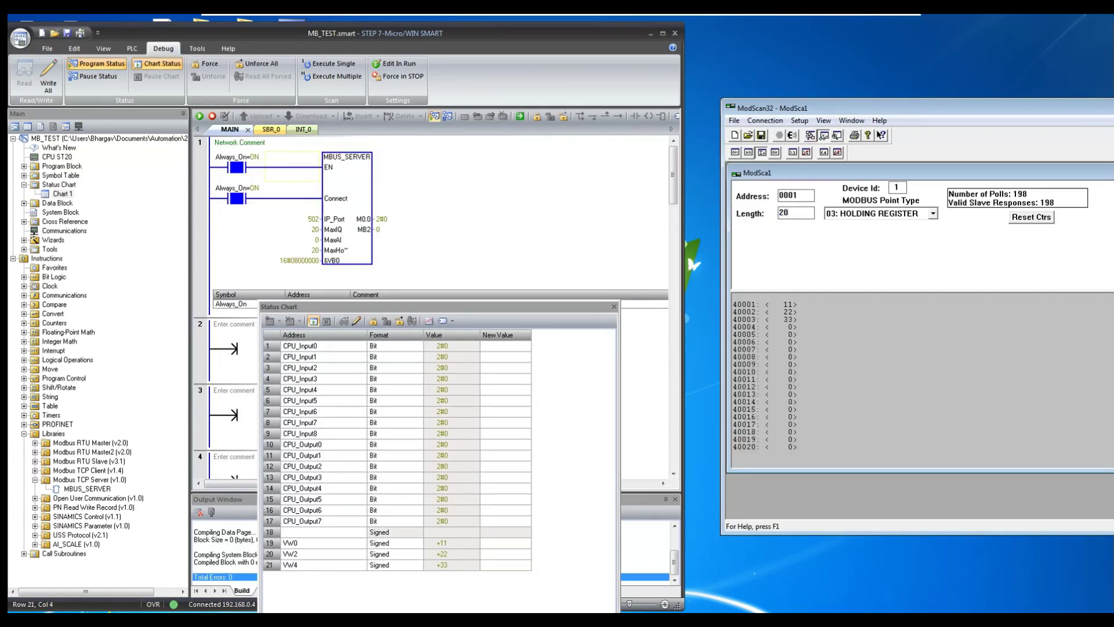
pyautogui.click(1034, 220)
# - Try a length of 21 to trigger the MODBUS exception, then return to 20 with counters reset
pyautogui.press('BackSpace')
pyautogui.write('1')
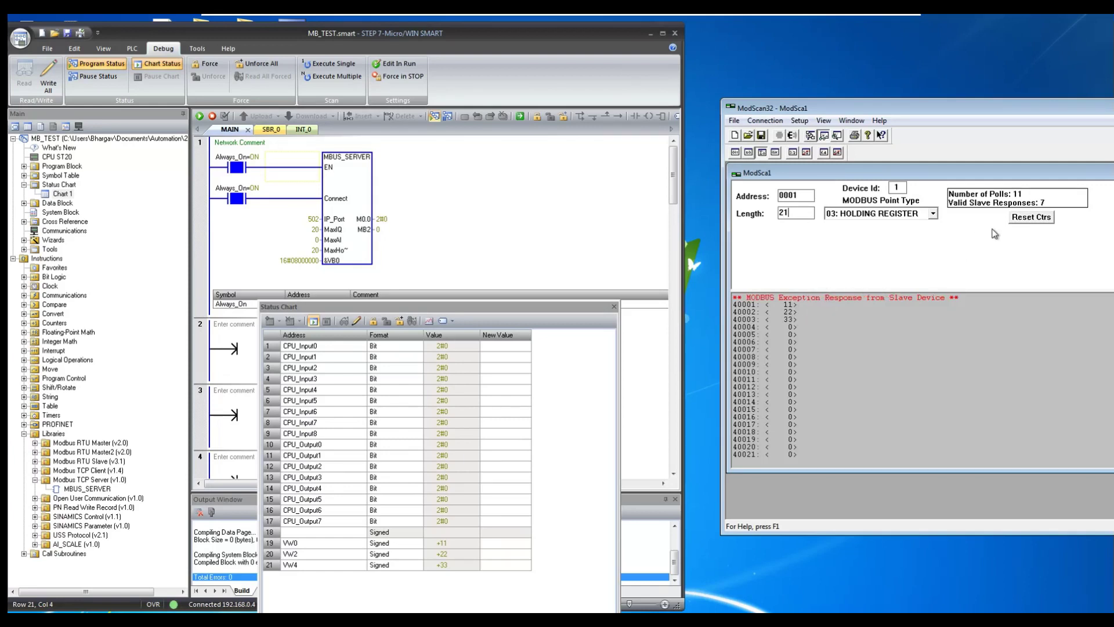
pyautogui.click(1017, 218)
pyautogui.click(805, 213)
pyautogui.press('BackSpace')
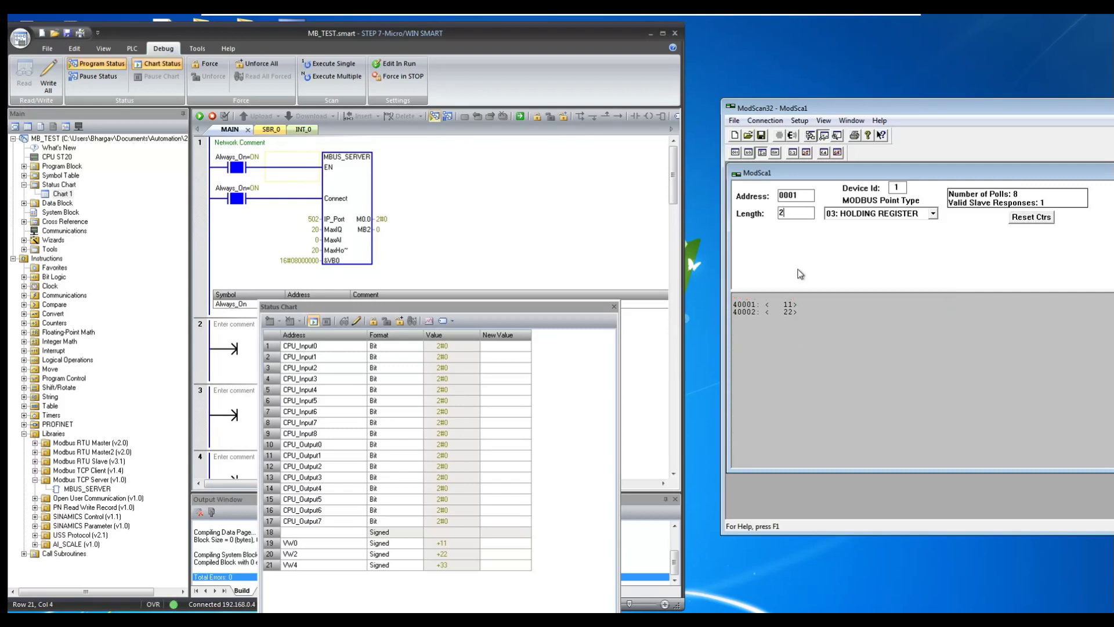
pyautogui.write('0')
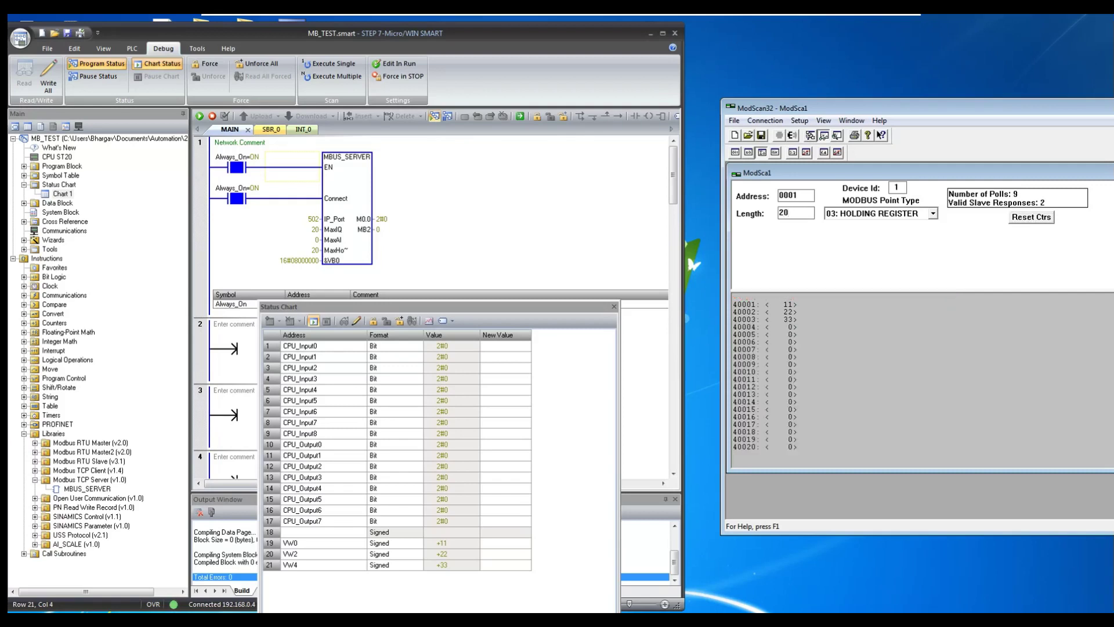
pyautogui.click(1023, 219)
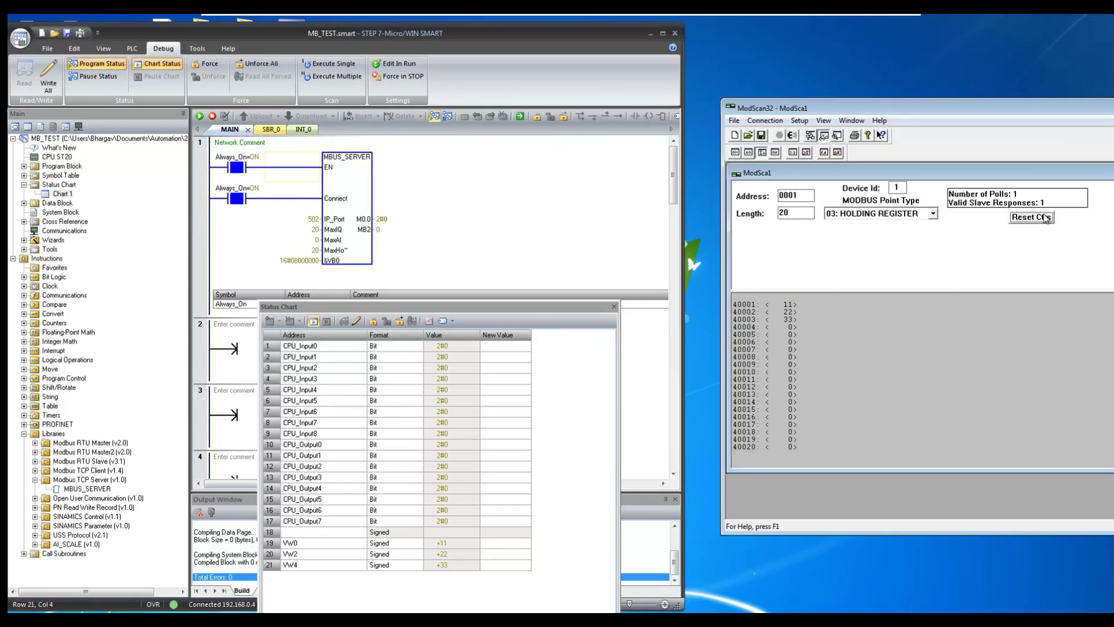